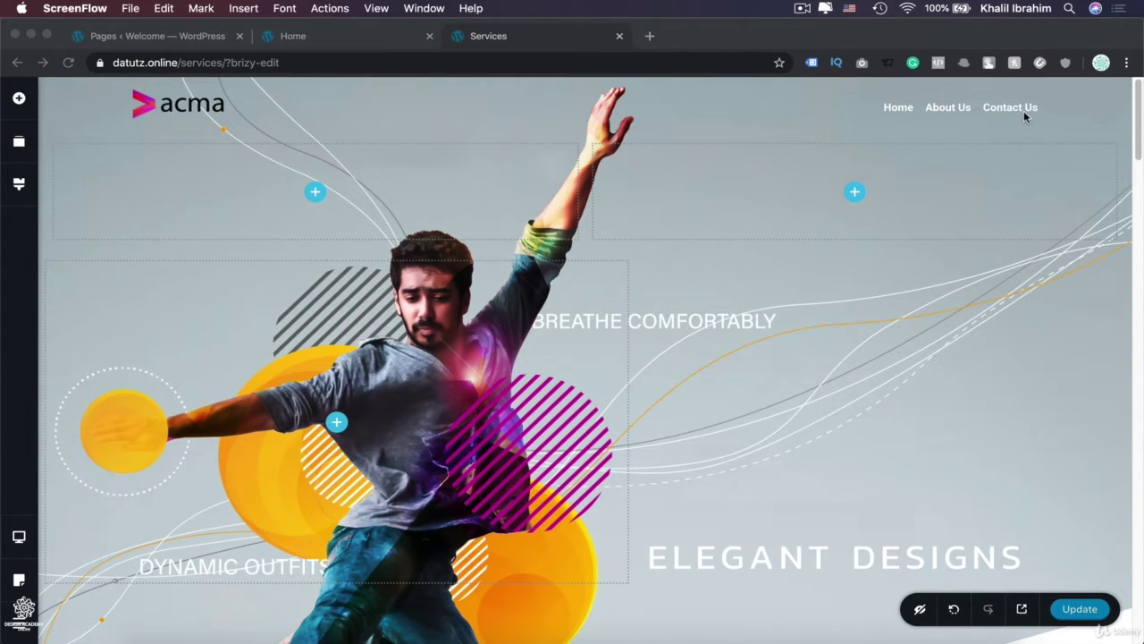
Insert the light Header block with a Company logo and the Services, Portfolio and Contact menu below the Home page's hero section.
{"action": "left_click", "coordinate": [376, 40]}
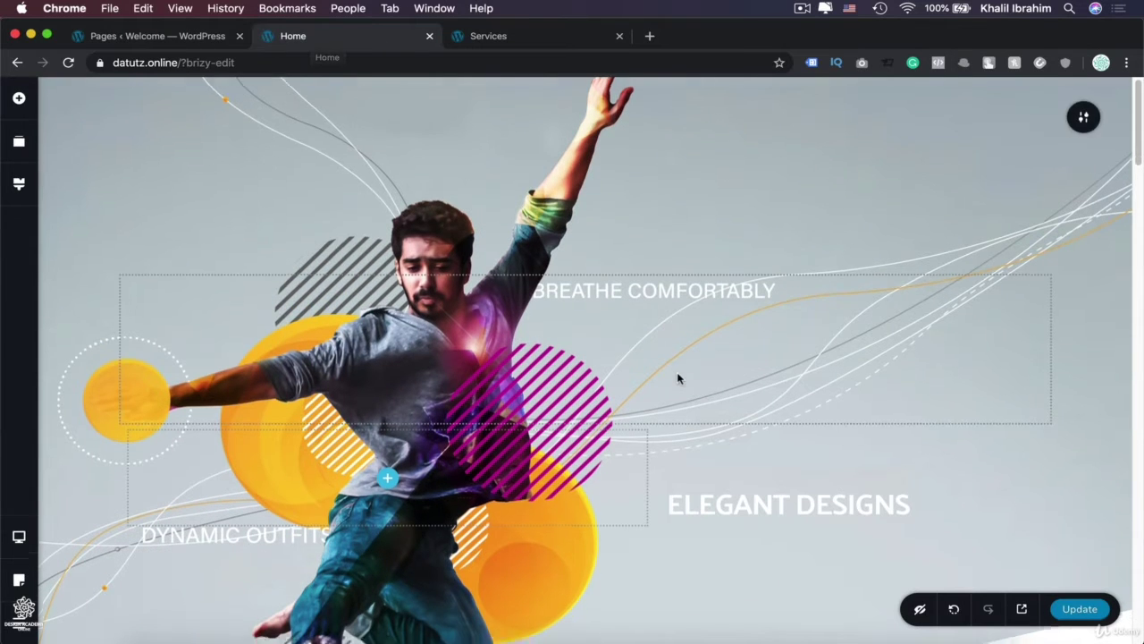
{"action": "scroll", "coordinate": [677, 378], "scroll_direction": "down", "scroll_amount": 3}
{"action": "scroll", "coordinate": [676, 378], "scroll_direction": "up", "scroll_amount": 1}
{"action": "mouse_move", "coordinate": [585, 318]}
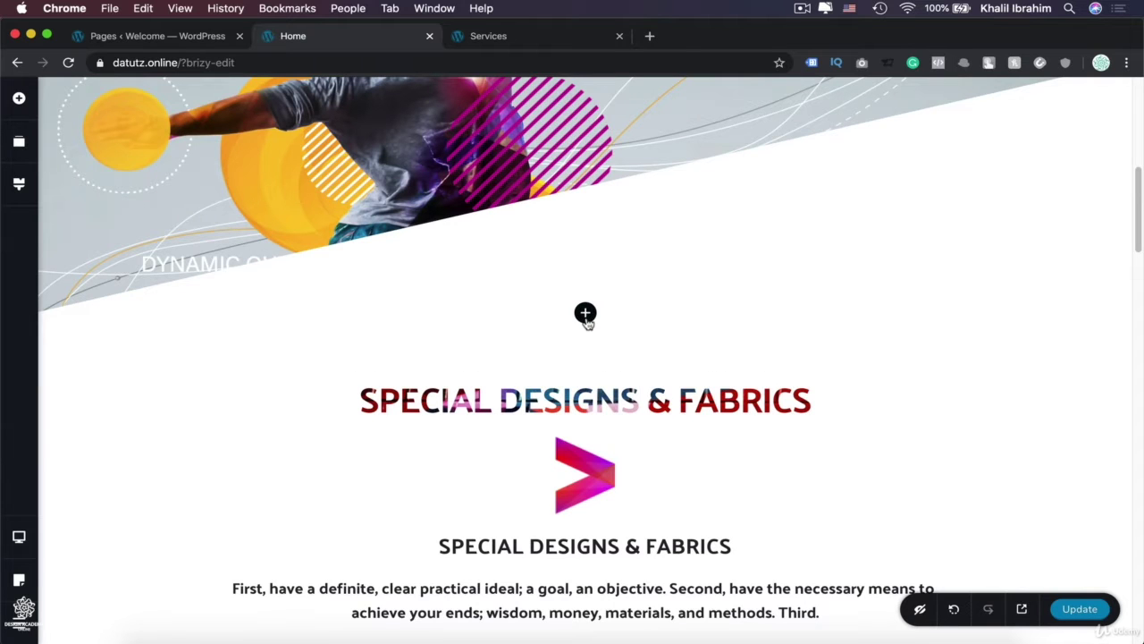
{"action": "left_click", "coordinate": [586, 314]}
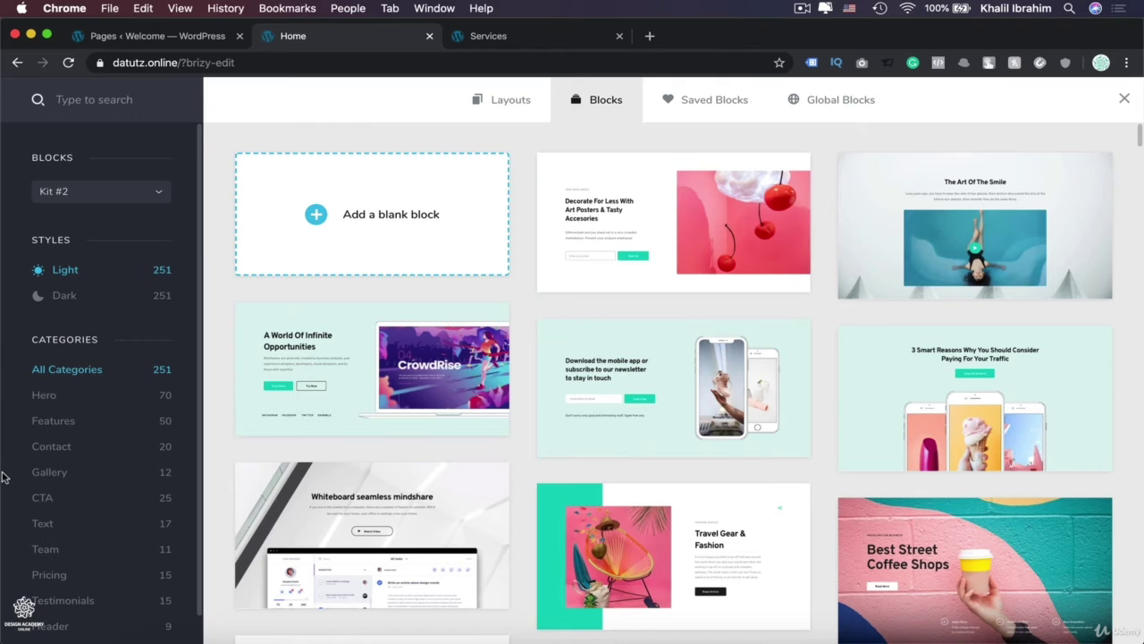
{"action": "scroll", "coordinate": [4, 476], "scroll_direction": "down", "scroll_amount": 1}
{"action": "left_click", "coordinate": [56, 605]}
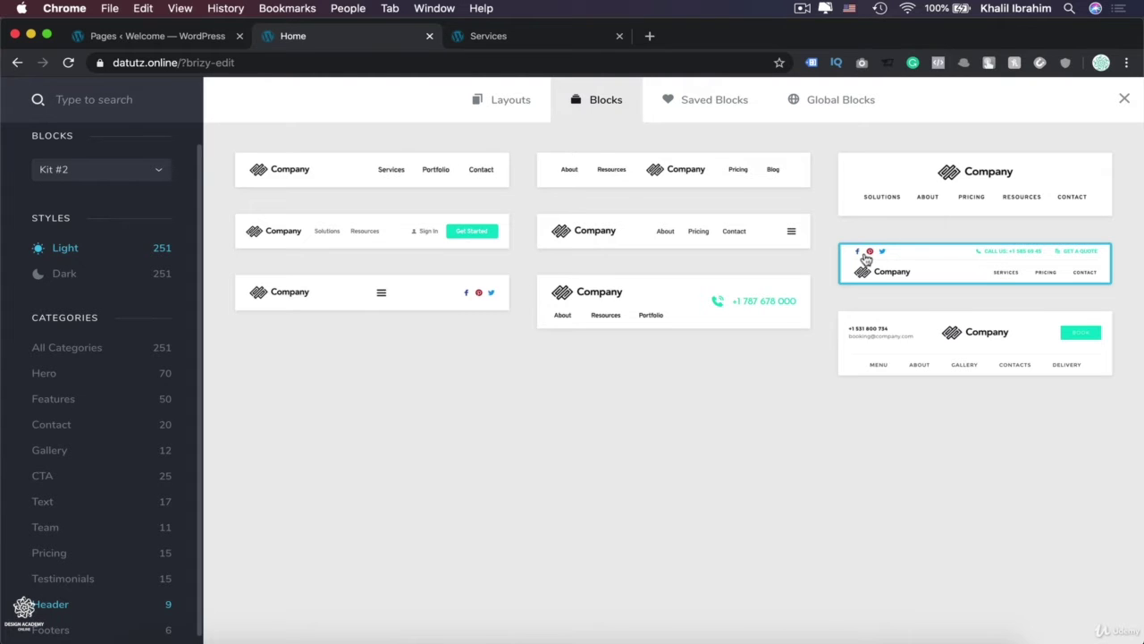
{"action": "left_click", "coordinate": [373, 180]}
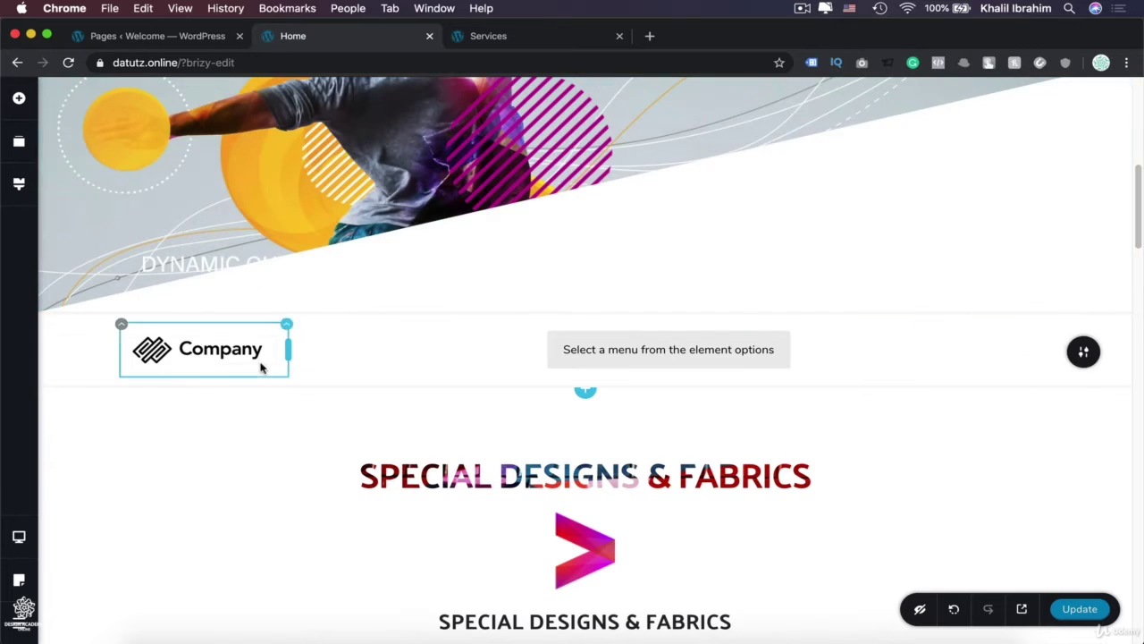
Reorder the page blocks so the new header block comes first, above the hero section.
{"action": "left_click", "coordinate": [23, 144]}
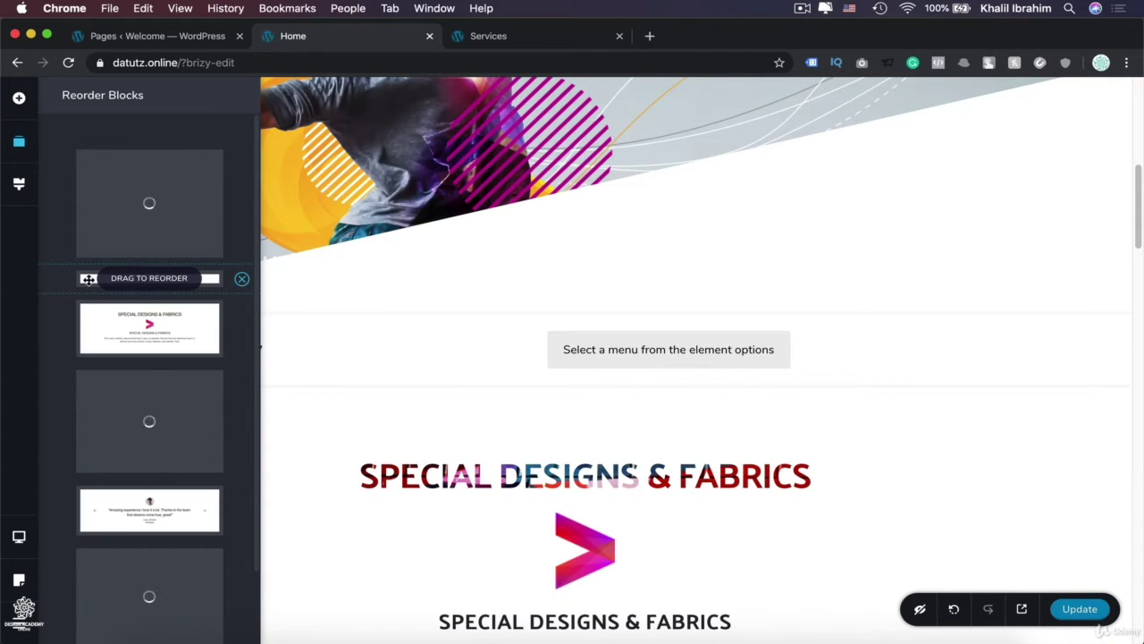
{"action": "left_click_drag", "start_coordinate": [88, 279], "coordinate": [93, 157]}
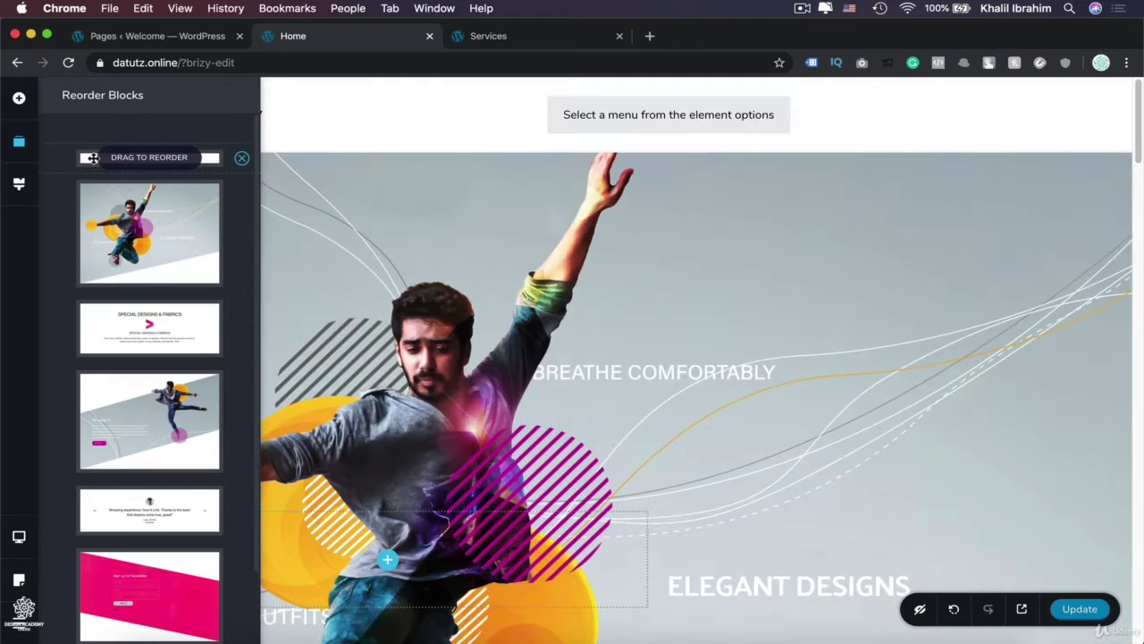
{"action": "left_click", "coordinate": [273, 140]}
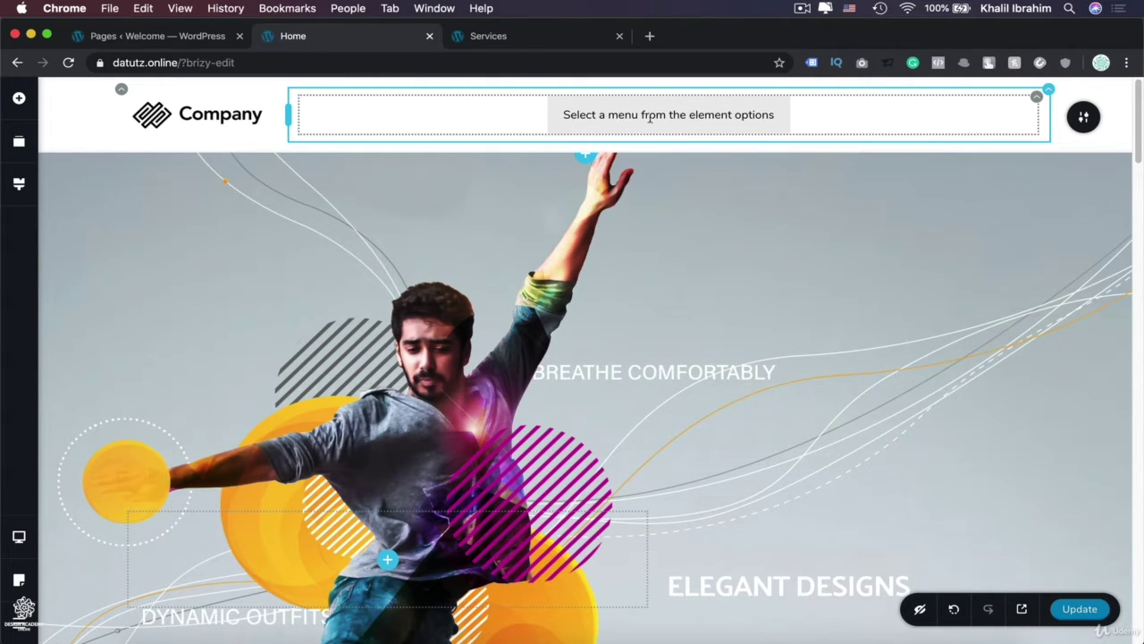
Add a Menu element to the header's menu column and delete the empty placeholder menu beneath it.
{"action": "left_click", "coordinate": [17, 101]}
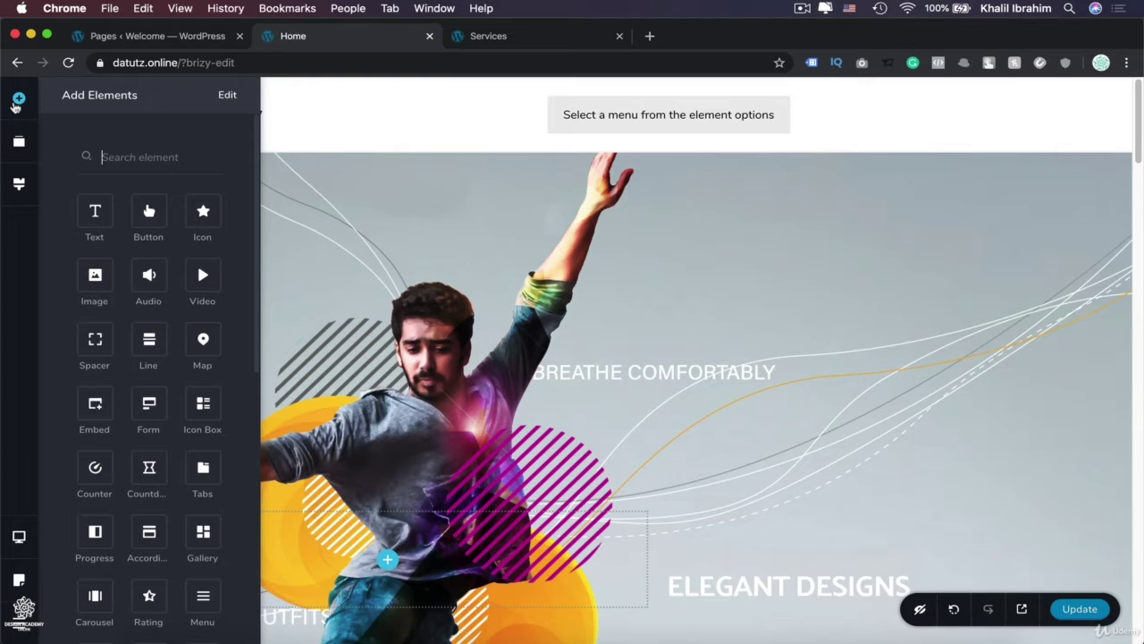
{"action": "left_click_drag", "start_coordinate": [203, 603], "coordinate": [657, 120]}
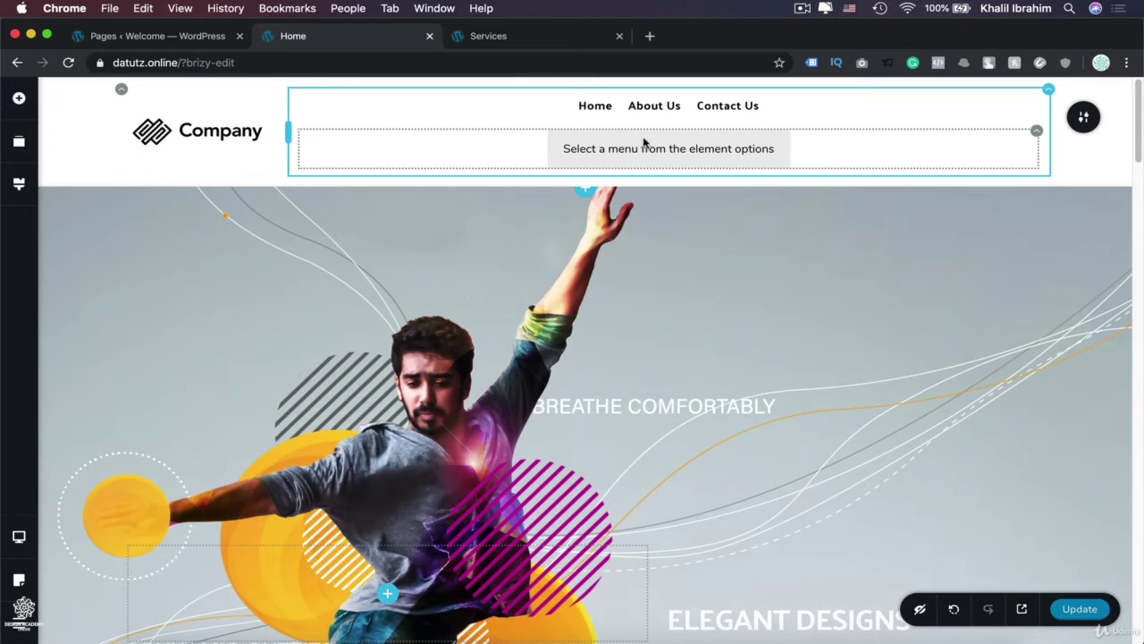
{"action": "left_click", "coordinate": [1037, 133]}
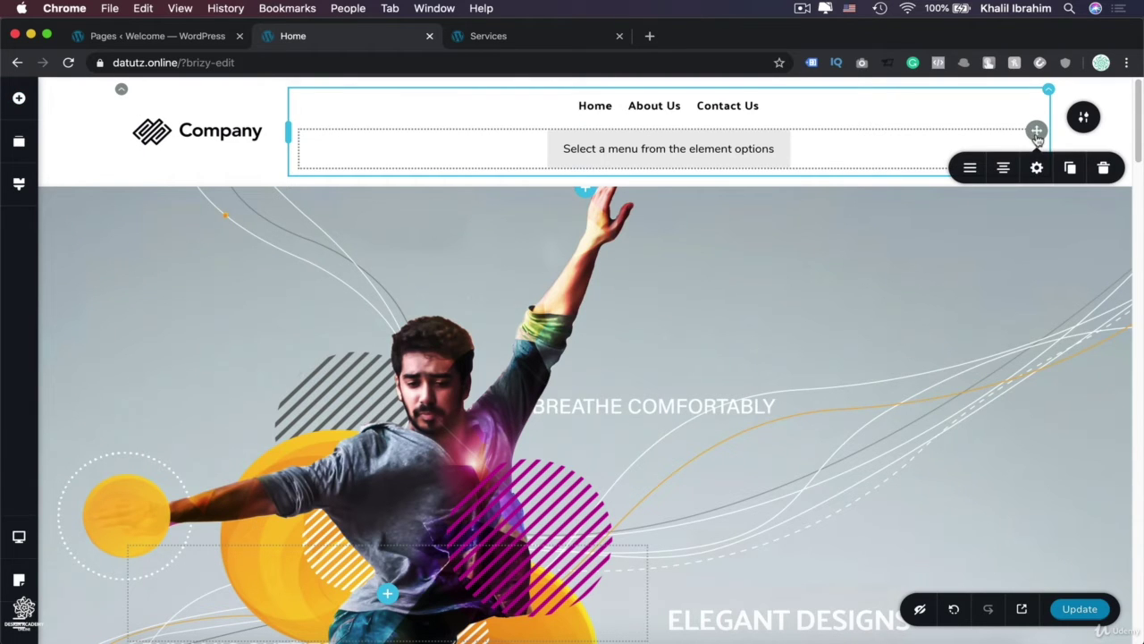
{"action": "left_click", "coordinate": [1103, 168]}
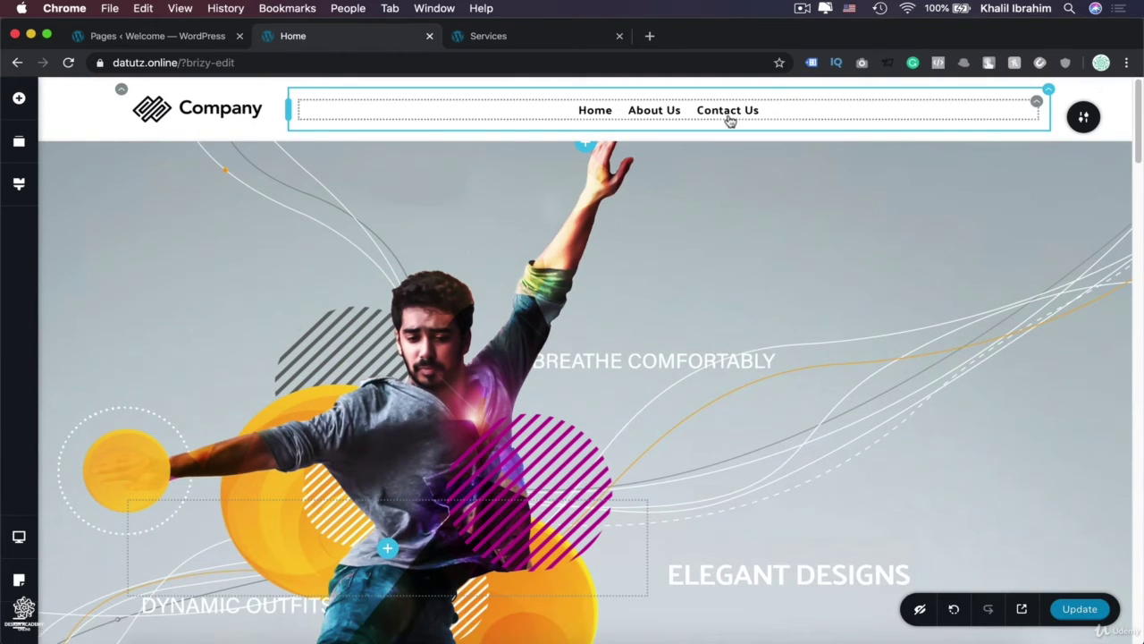
Right-align the header's menu element and choose Main Menu as its menu.
{"action": "left_click", "coordinate": [1035, 101]}
{"action": "left_click", "coordinate": [1002, 140]}
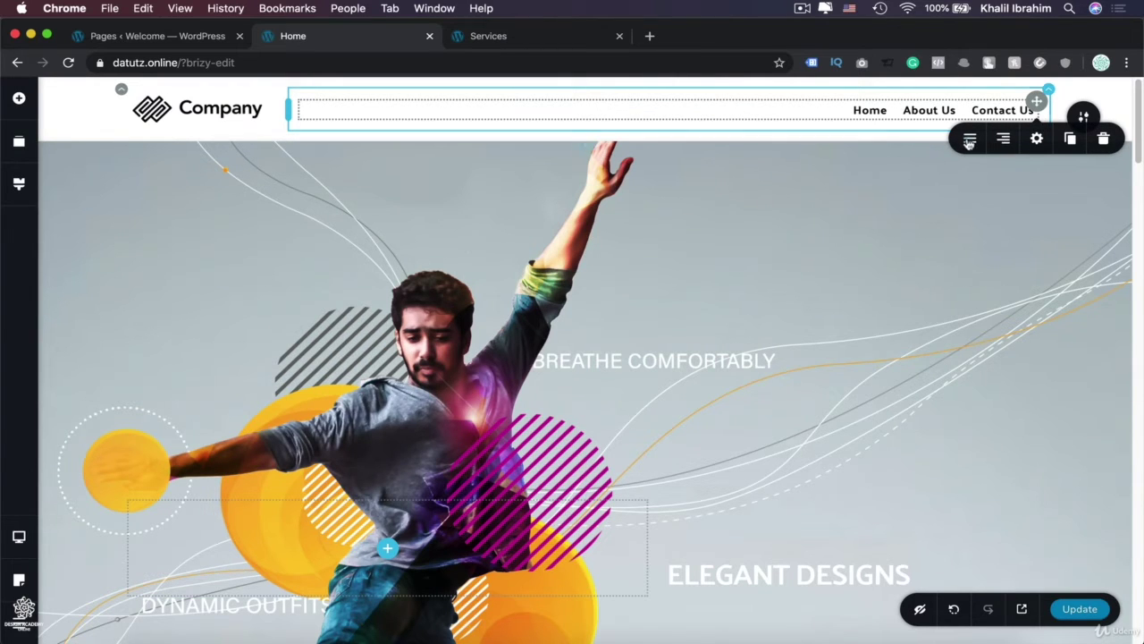
{"action": "left_click", "coordinate": [970, 139]}
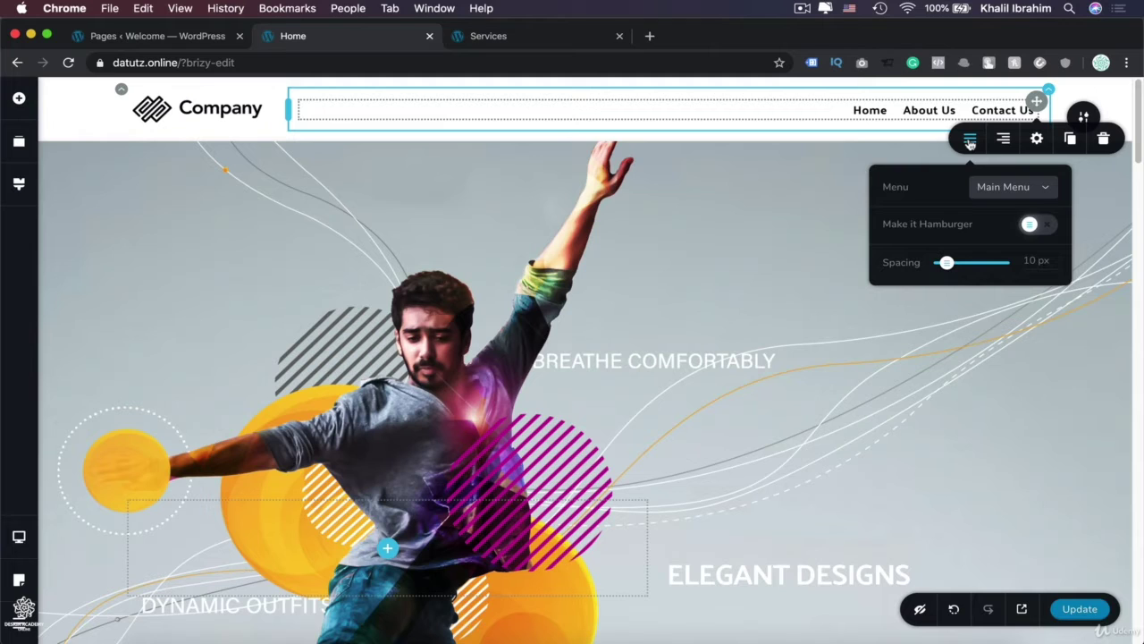
{"action": "left_click", "coordinate": [1037, 191]}
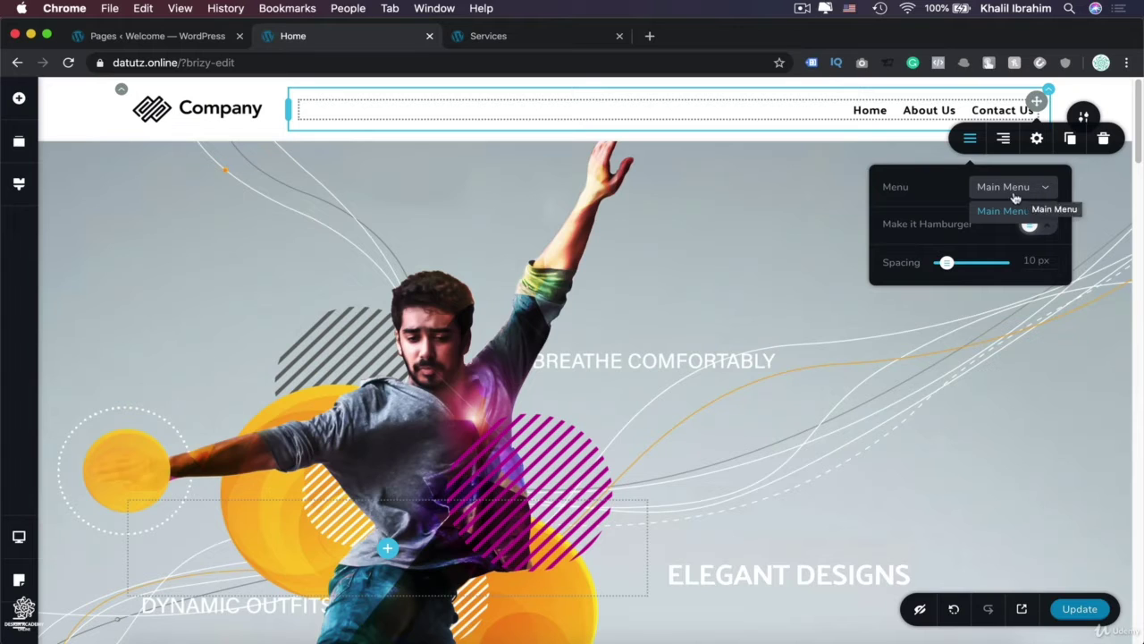
{"action": "left_click", "coordinate": [1002, 214]}
Try the hamburger version of the header menu and switch it back to the regular menu.
{"action": "left_click", "coordinate": [1033, 226]}
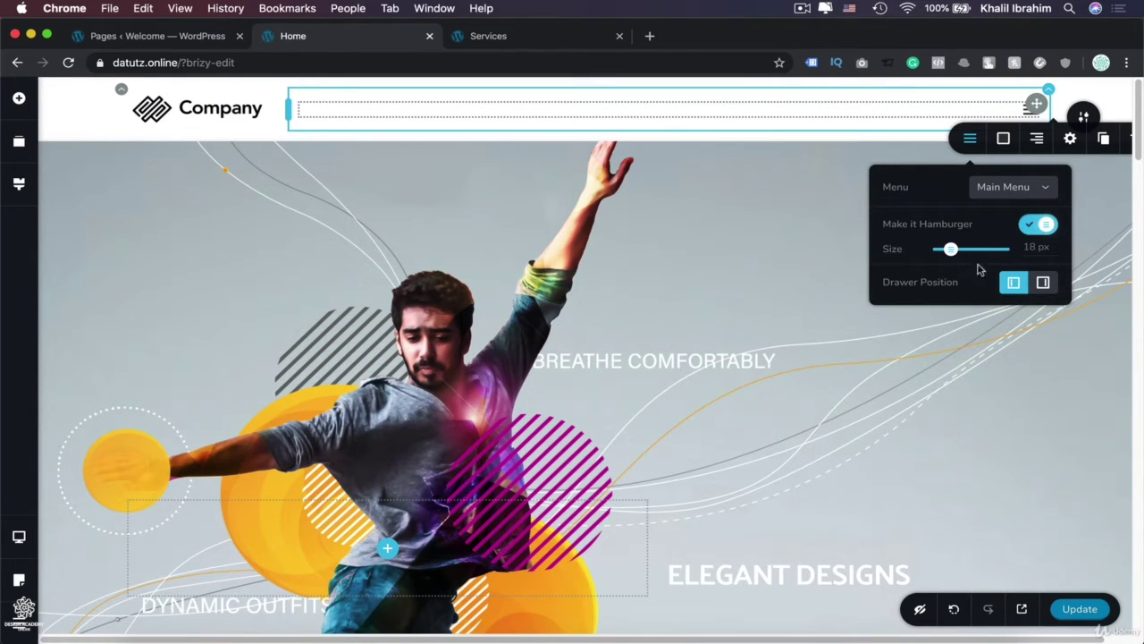
{"action": "left_click", "coordinate": [1041, 233]}
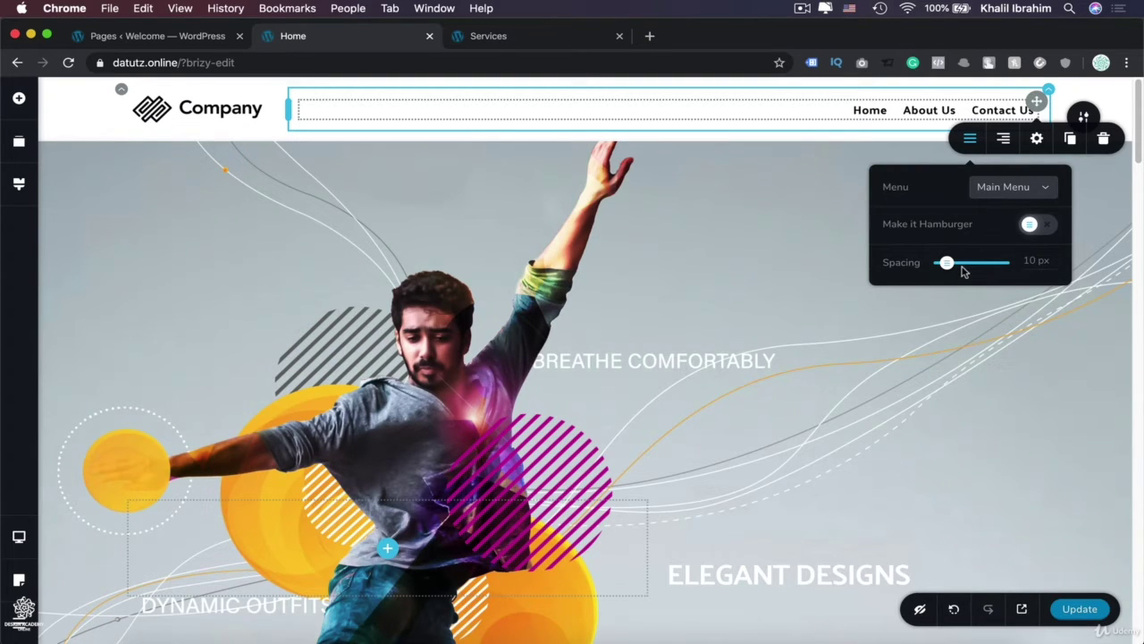
Replace the header's Company logo with the acma logo Asset-7.png from the media library.
{"action": "left_click", "coordinate": [188, 123]}
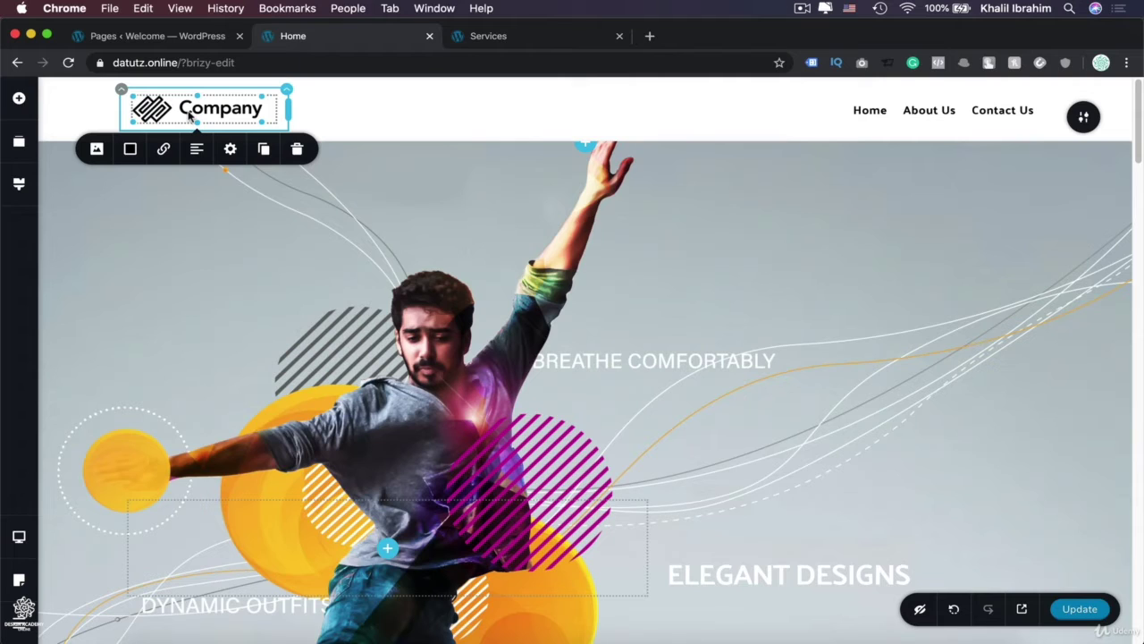
{"action": "left_click", "coordinate": [98, 150]}
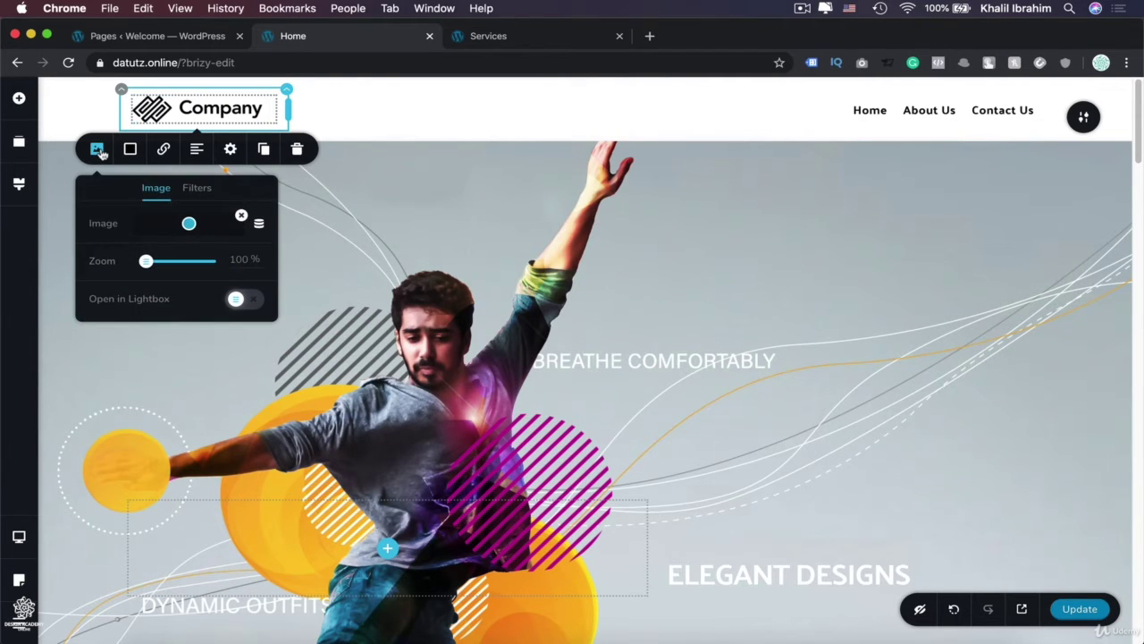
{"action": "left_click", "coordinate": [241, 216]}
{"action": "left_click", "coordinate": [185, 249]}
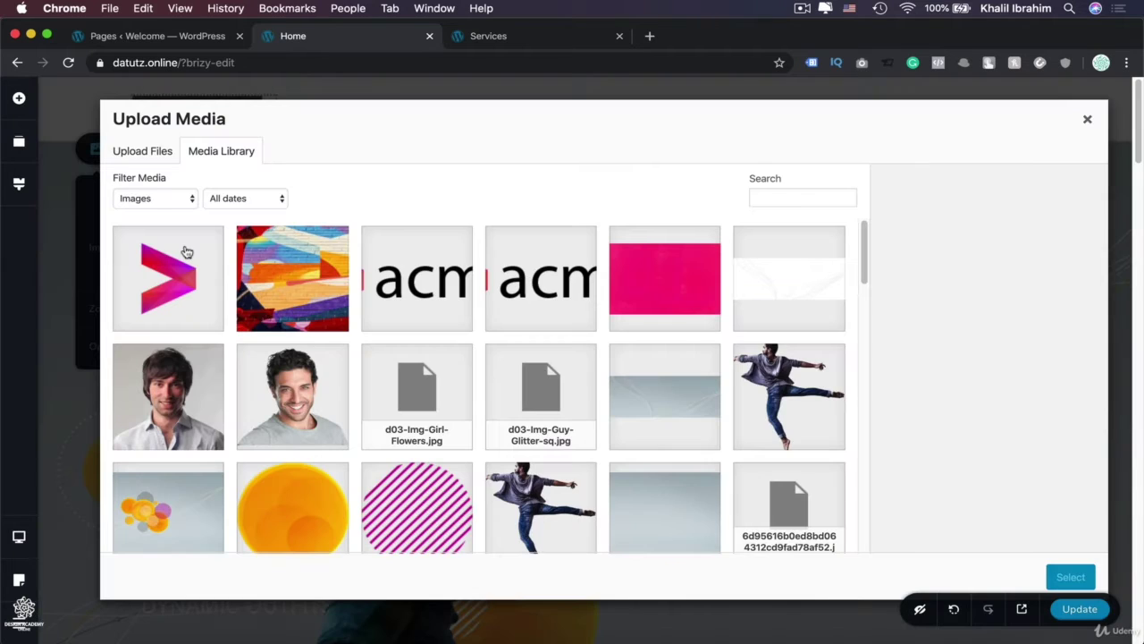
{"action": "left_click", "coordinate": [437, 293]}
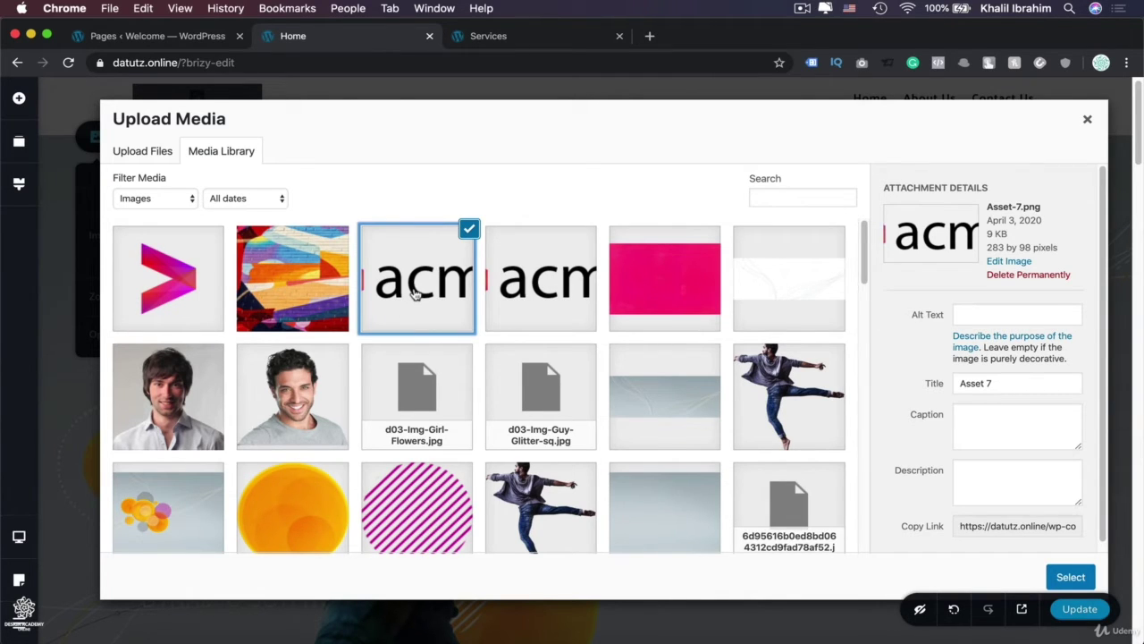
{"action": "left_click", "coordinate": [1080, 581]}
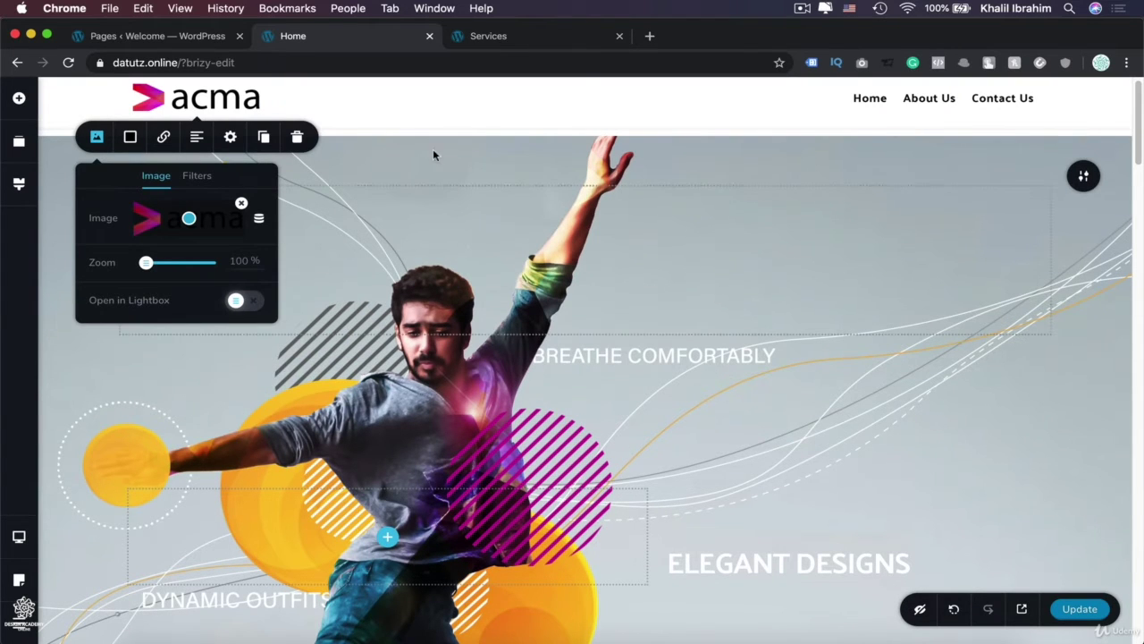
Set the header logo's height to 100% and its size to 60%.
{"action": "left_click", "coordinate": [231, 137]}
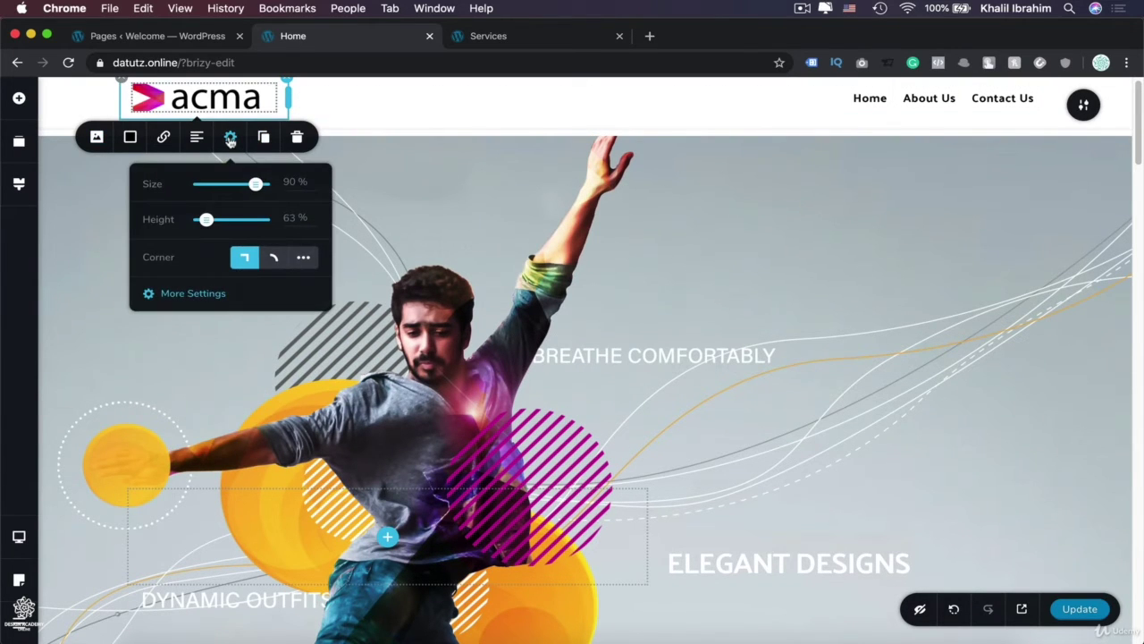
{"action": "double_click", "coordinate": [284, 215]}
{"action": "type", "text": "100"}
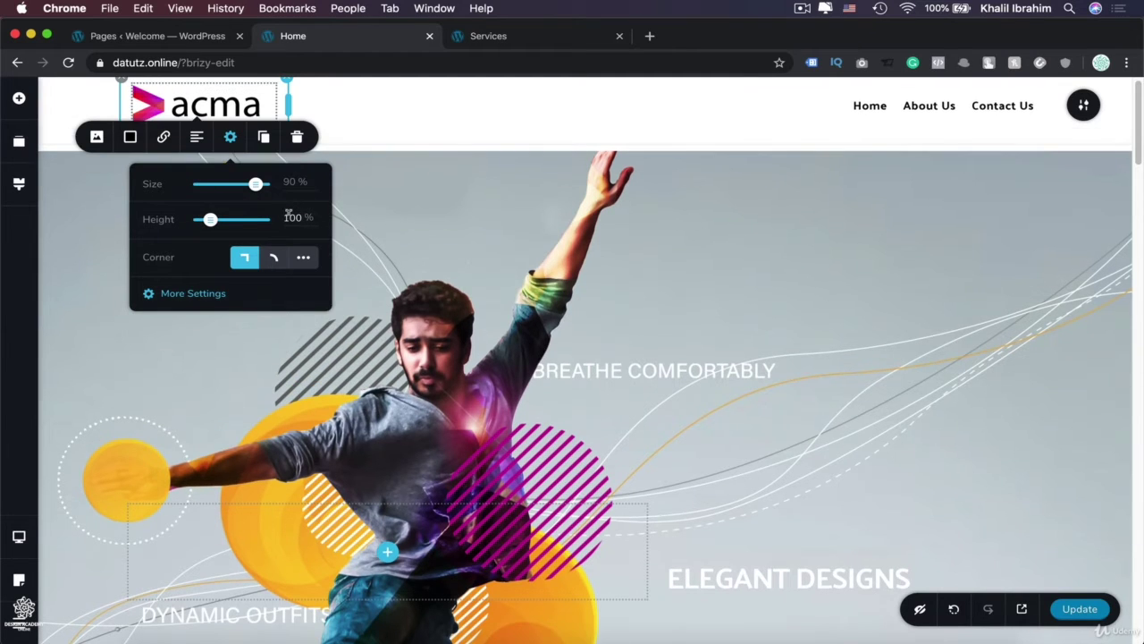
{"action": "left_click", "coordinate": [238, 185]}
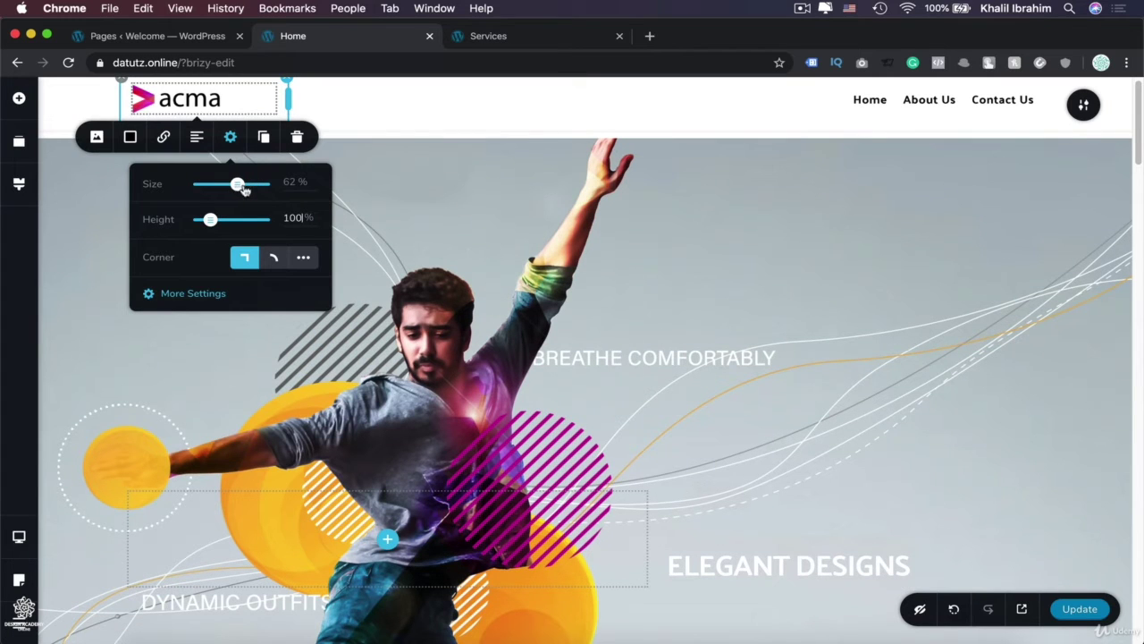
{"action": "left_click_drag", "start_coordinate": [237, 187], "coordinate": [244, 185]}
{"action": "left_click", "coordinate": [235, 185]}
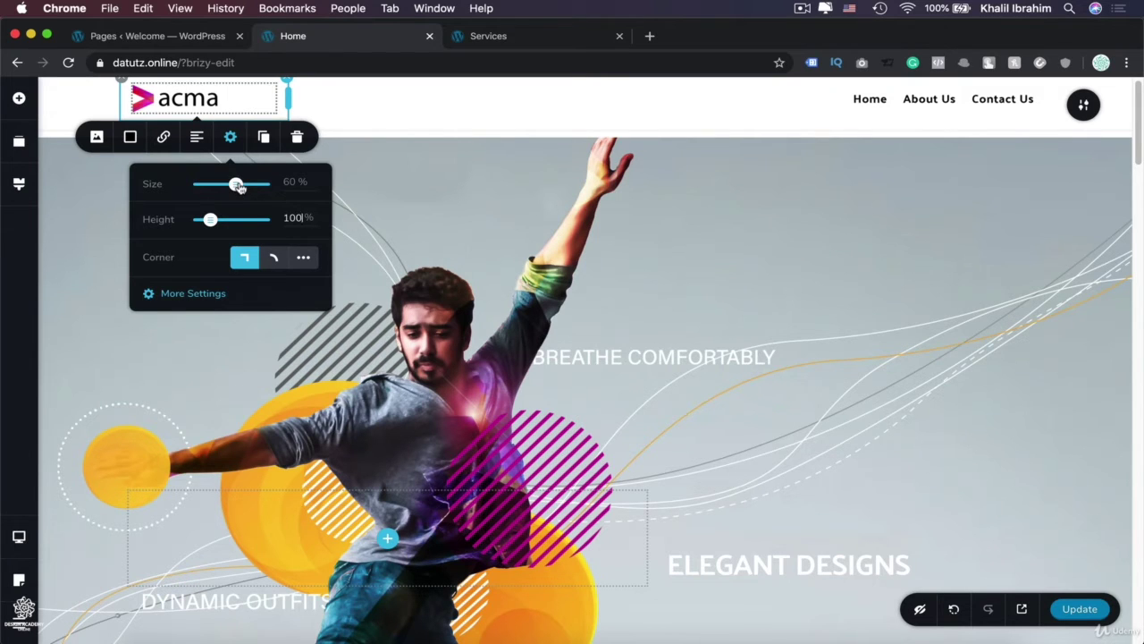
{"action": "left_click", "coordinate": [465, 108]}
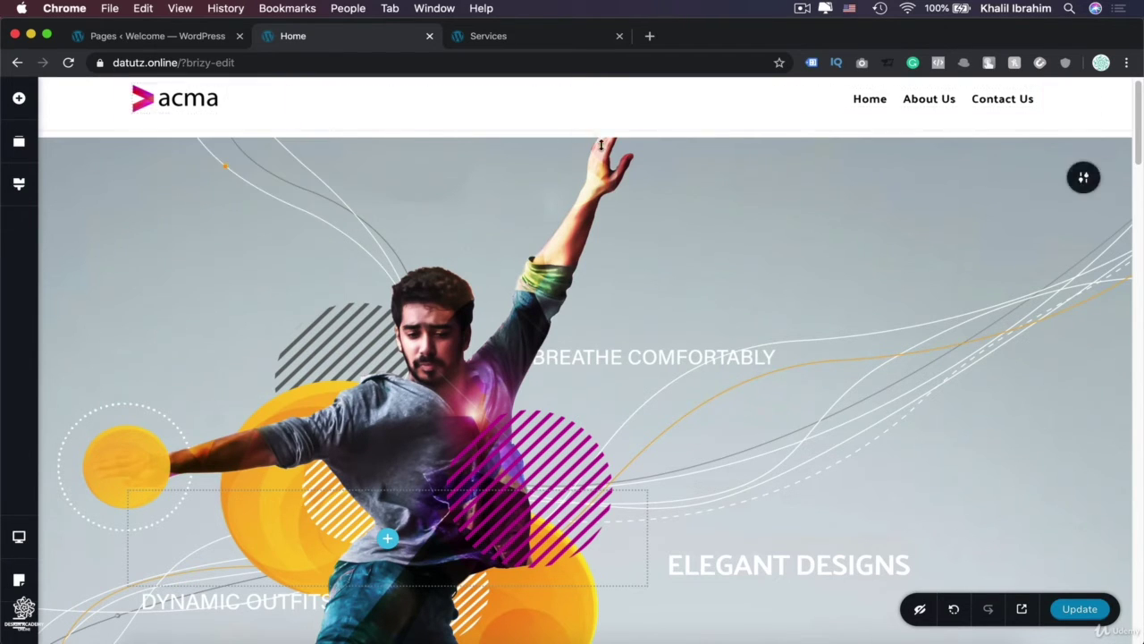
Check the header block's Sticky setting and examine how the header behaves while moving through the page.
{"action": "left_click", "coordinate": [1086, 106]}
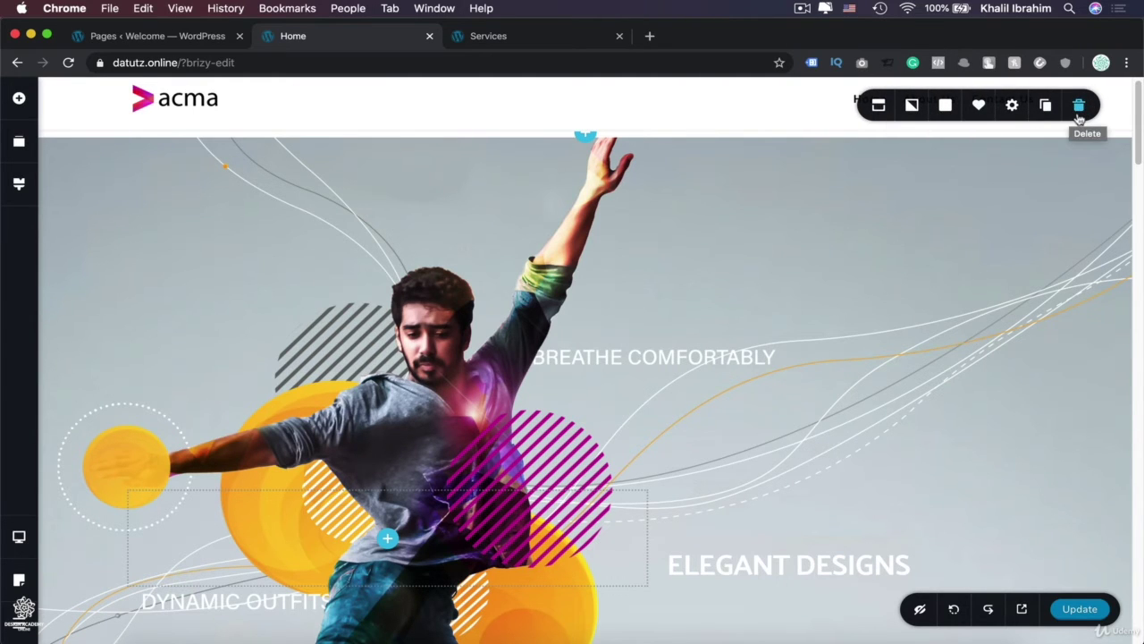
{"action": "left_click", "coordinate": [886, 111]}
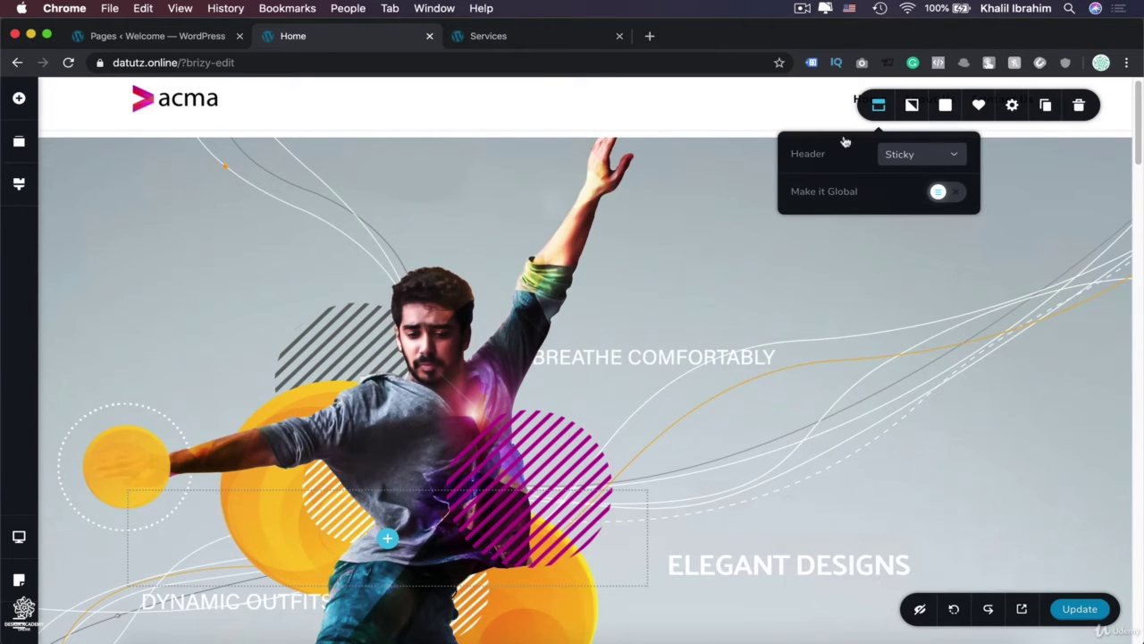
{"action": "scroll", "coordinate": [691, 231], "scroll_direction": "down", "scroll_amount": 3}
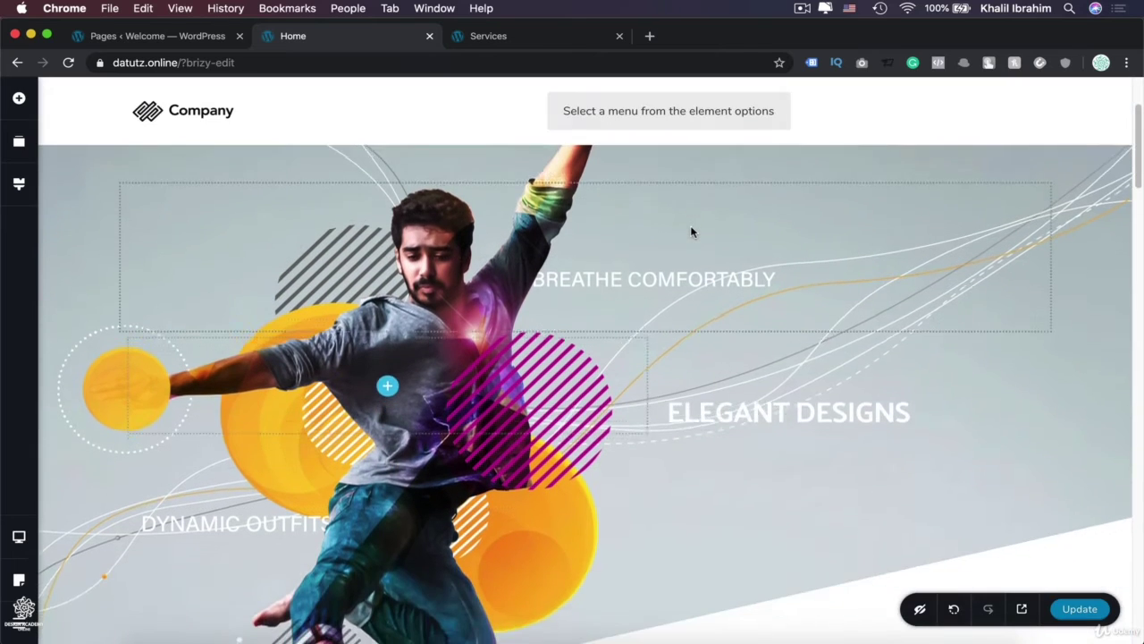
{"action": "scroll", "coordinate": [690, 231], "scroll_direction": "down", "scroll_amount": 2}
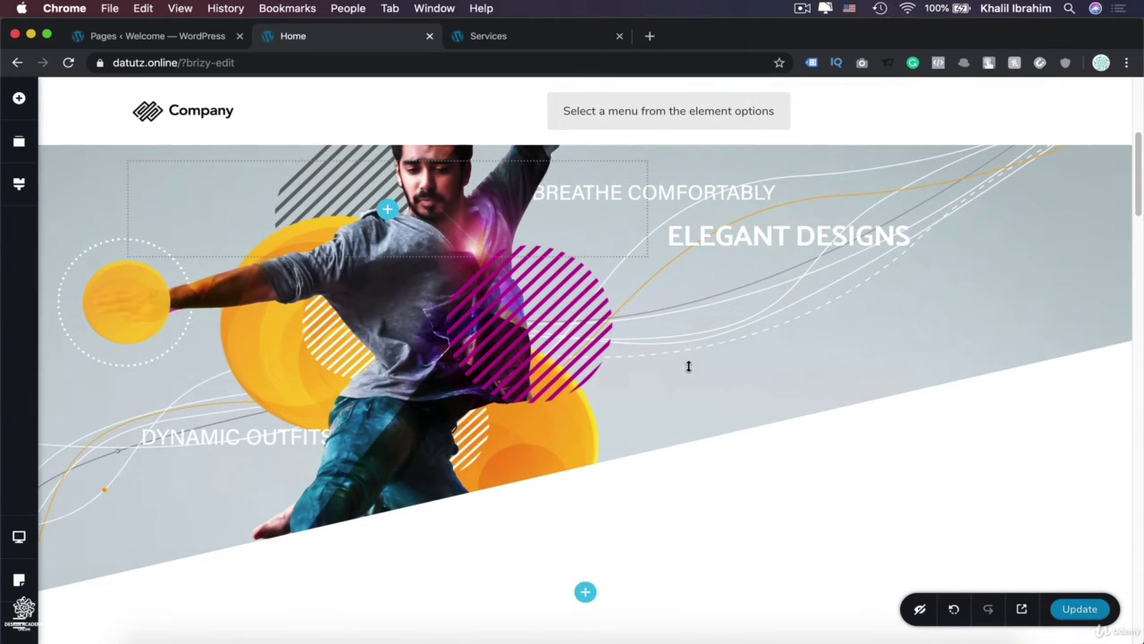
{"action": "scroll", "coordinate": [688, 365], "scroll_direction": "down", "scroll_amount": 10}
{"action": "scroll", "coordinate": [688, 366], "scroll_direction": "up", "scroll_amount": 5}
{"action": "scroll", "coordinate": [688, 365], "scroll_direction": "down", "scroll_amount": 5}
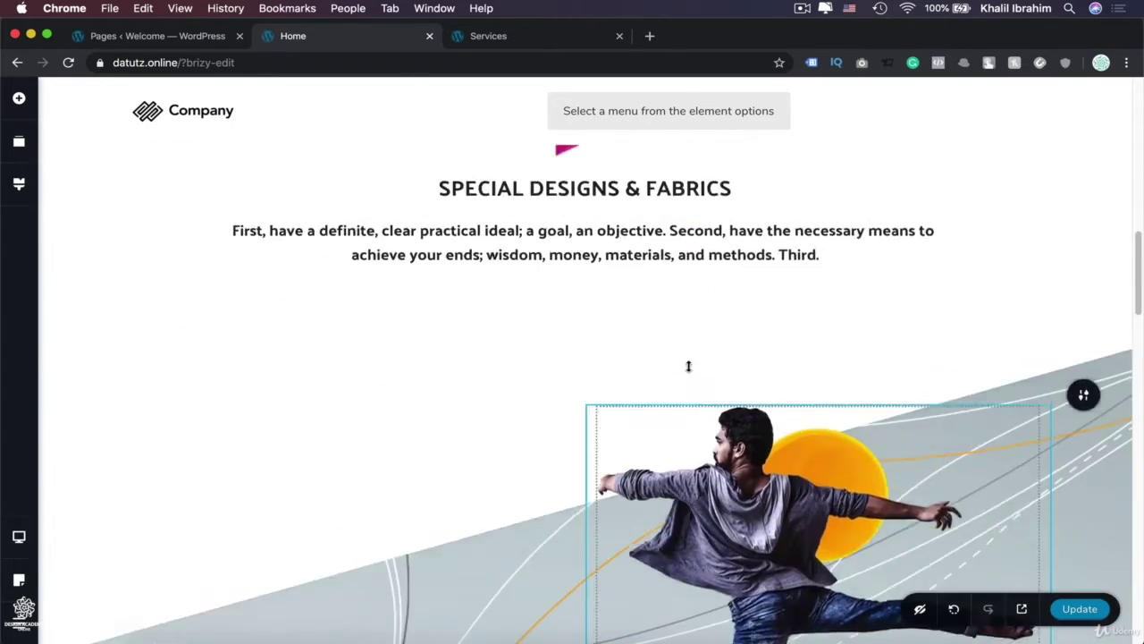
{"action": "scroll", "coordinate": [687, 365], "scroll_direction": "up", "scroll_amount": 10}
Change the header type to Static and check its behaviour further down the page.
{"action": "left_click", "coordinate": [1081, 117]}
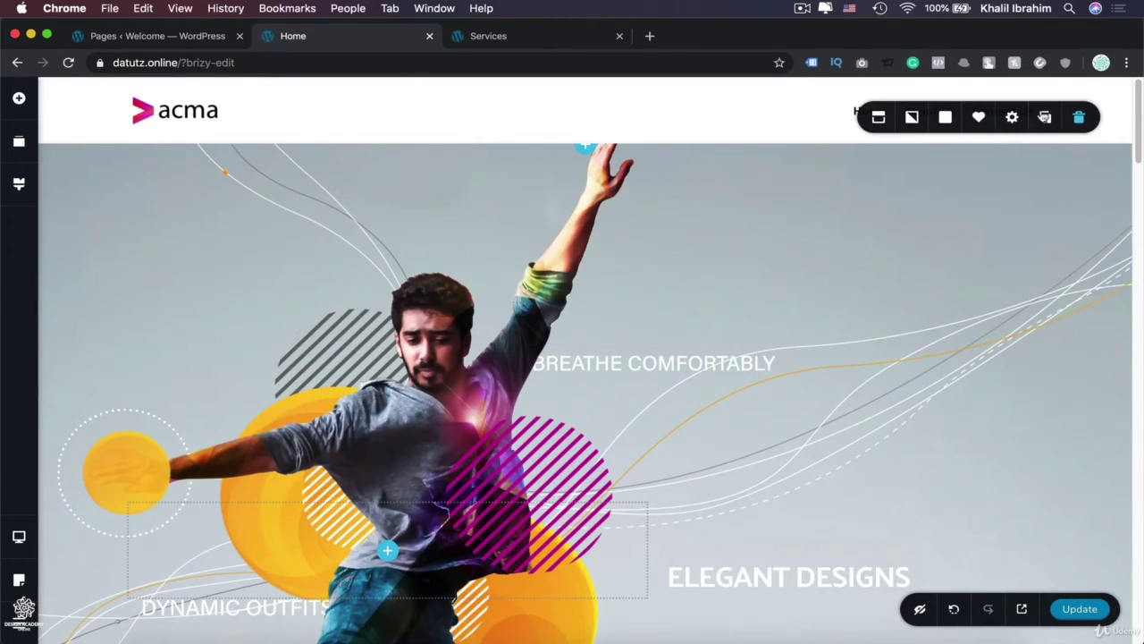
{"action": "left_click", "coordinate": [878, 121]}
{"action": "left_click", "coordinate": [920, 174]}
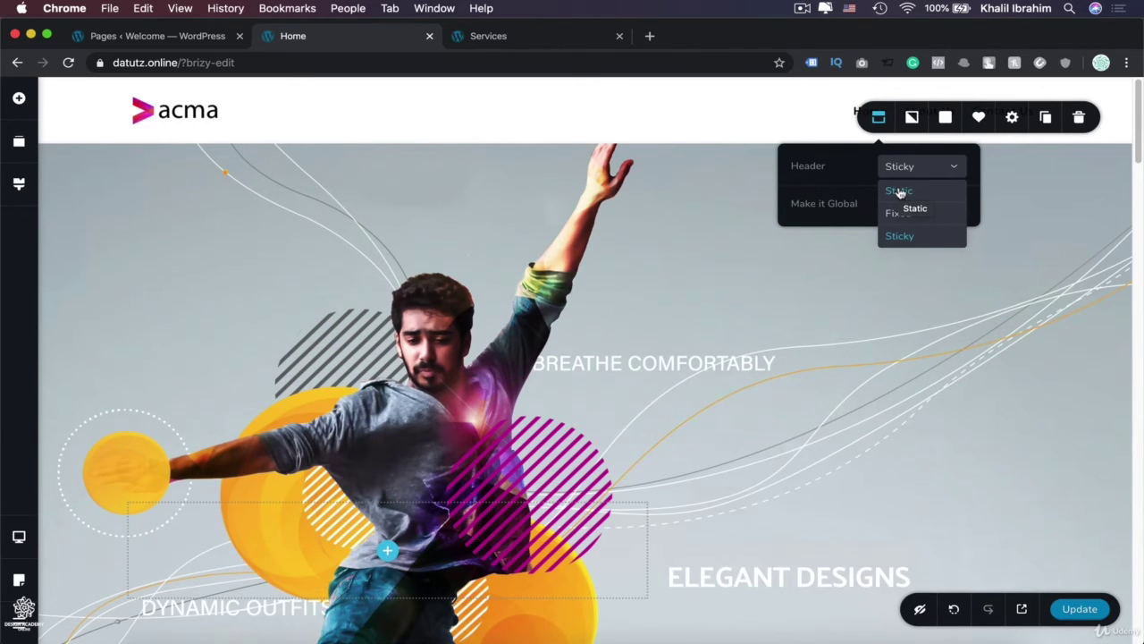
{"action": "left_click", "coordinate": [899, 193]}
{"action": "scroll", "coordinate": [685, 275], "scroll_direction": "down", "scroll_amount": 5}
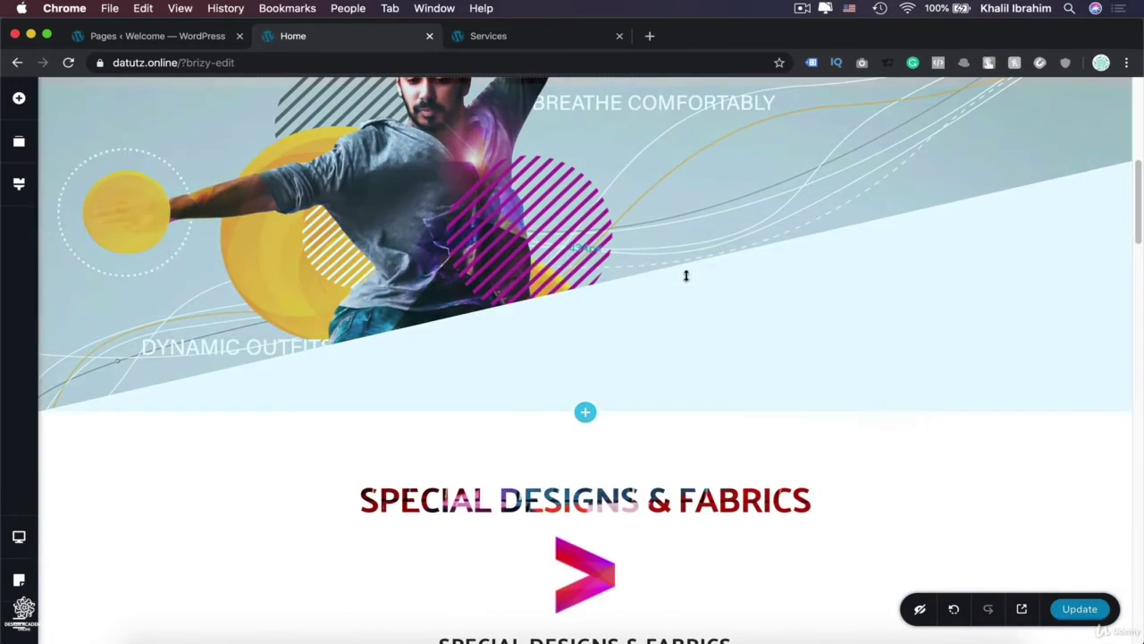
Turn on the Make it Global option for the header block.
{"action": "scroll", "coordinate": [685, 274], "scroll_direction": "up", "scroll_amount": 5}
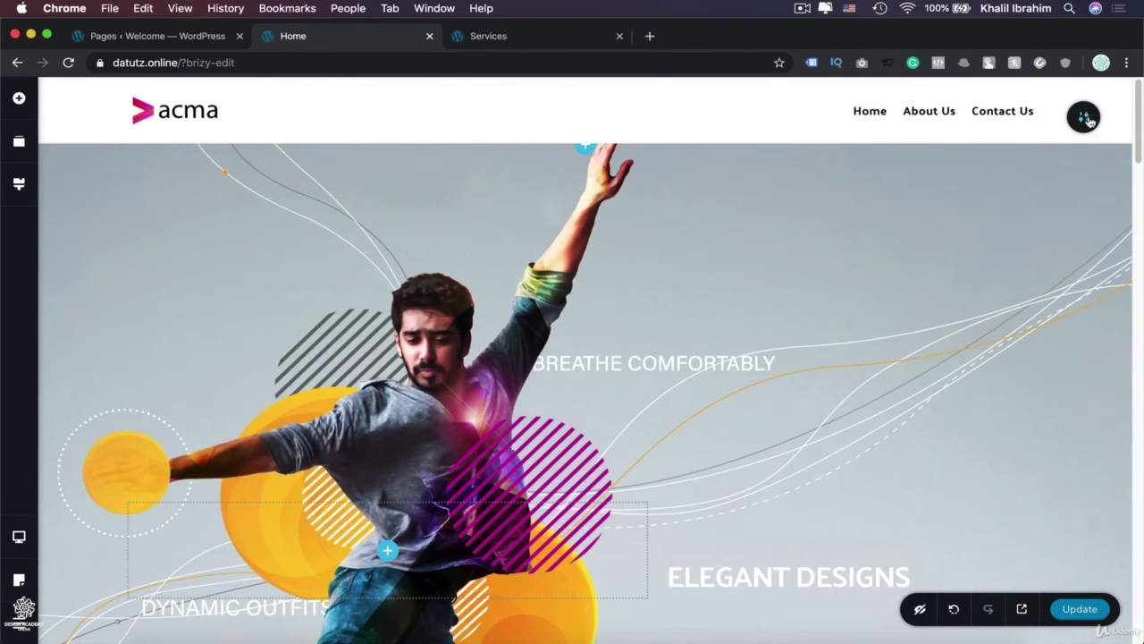
{"action": "left_click", "coordinate": [1087, 119]}
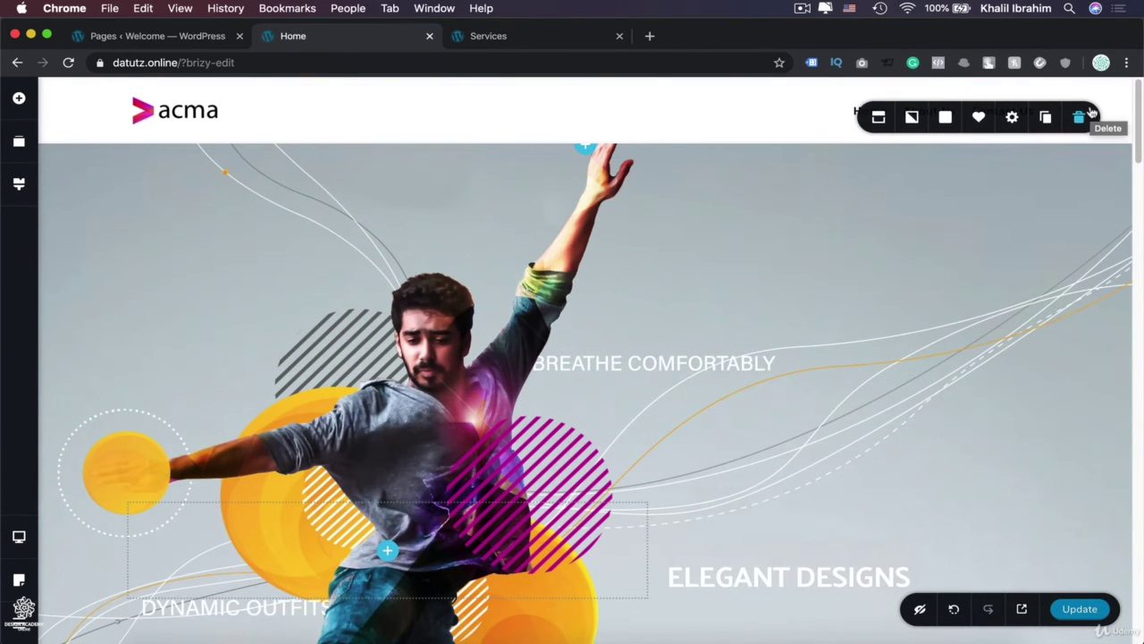
{"action": "left_click", "coordinate": [876, 120]}
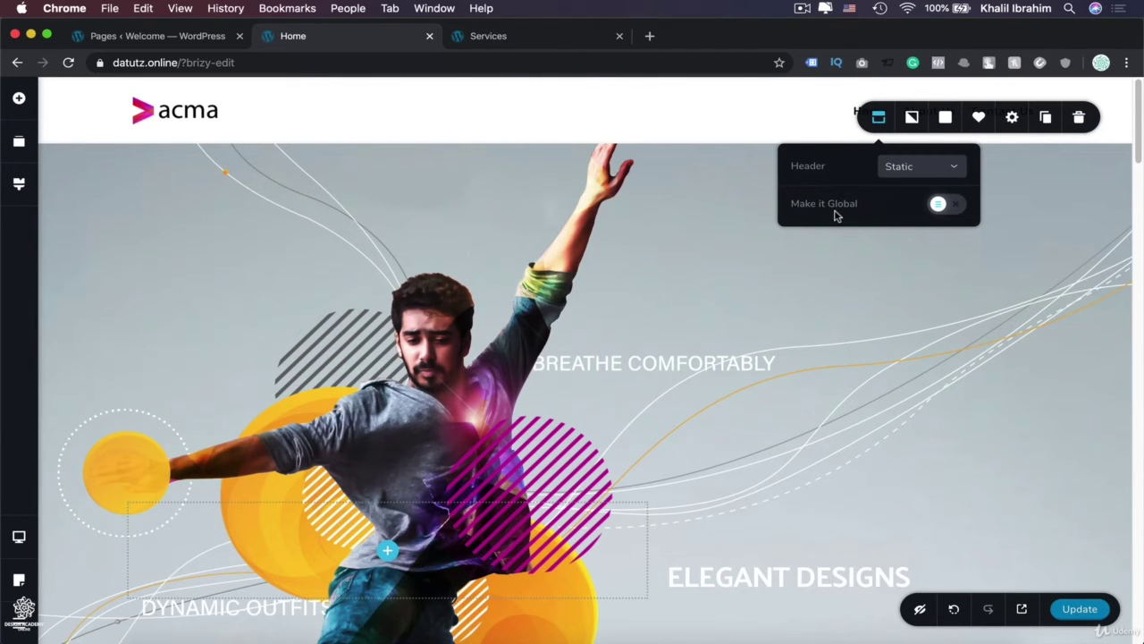
{"action": "left_click", "coordinate": [938, 205]}
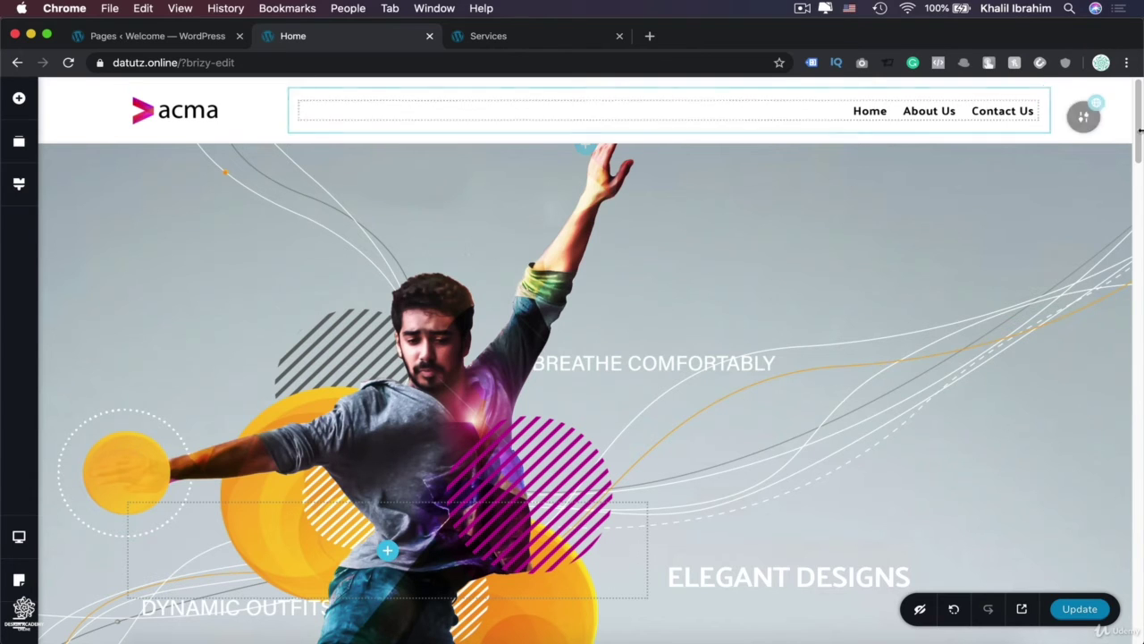
Make the header block's solid white background overlay fully transparent.
{"action": "left_click", "coordinate": [1084, 121]}
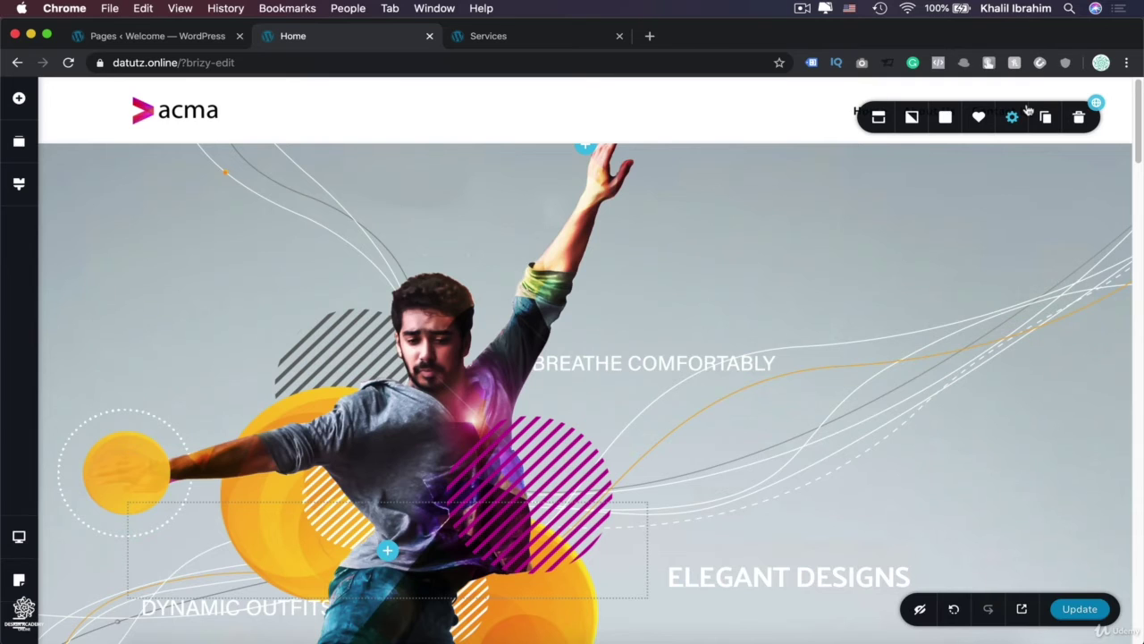
{"action": "left_click", "coordinate": [878, 117]}
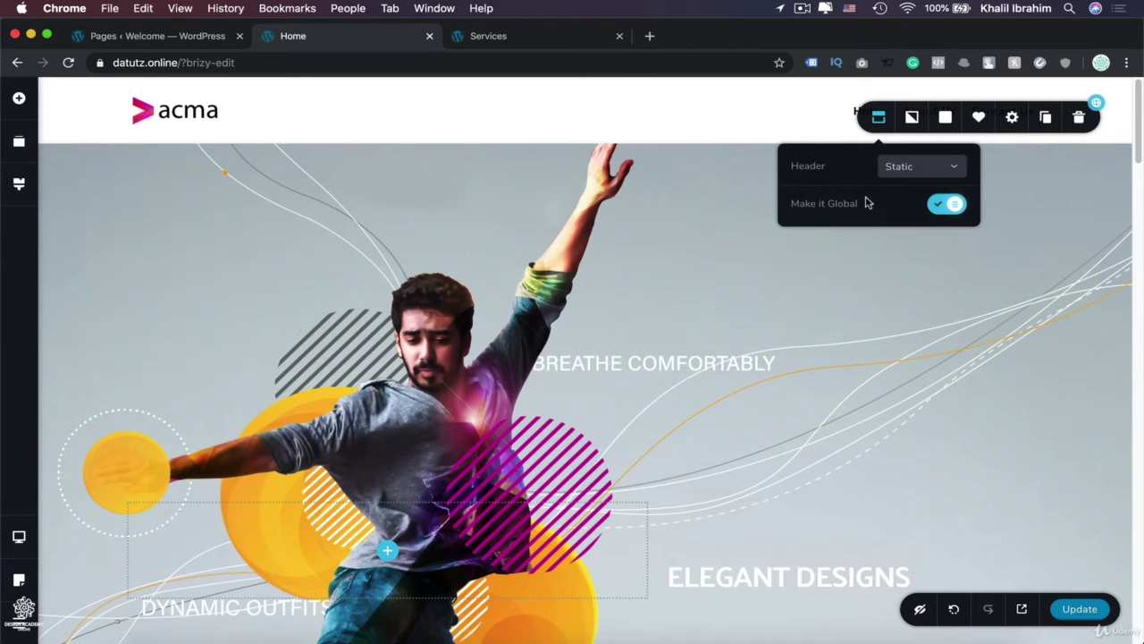
{"action": "left_click", "coordinate": [908, 125]}
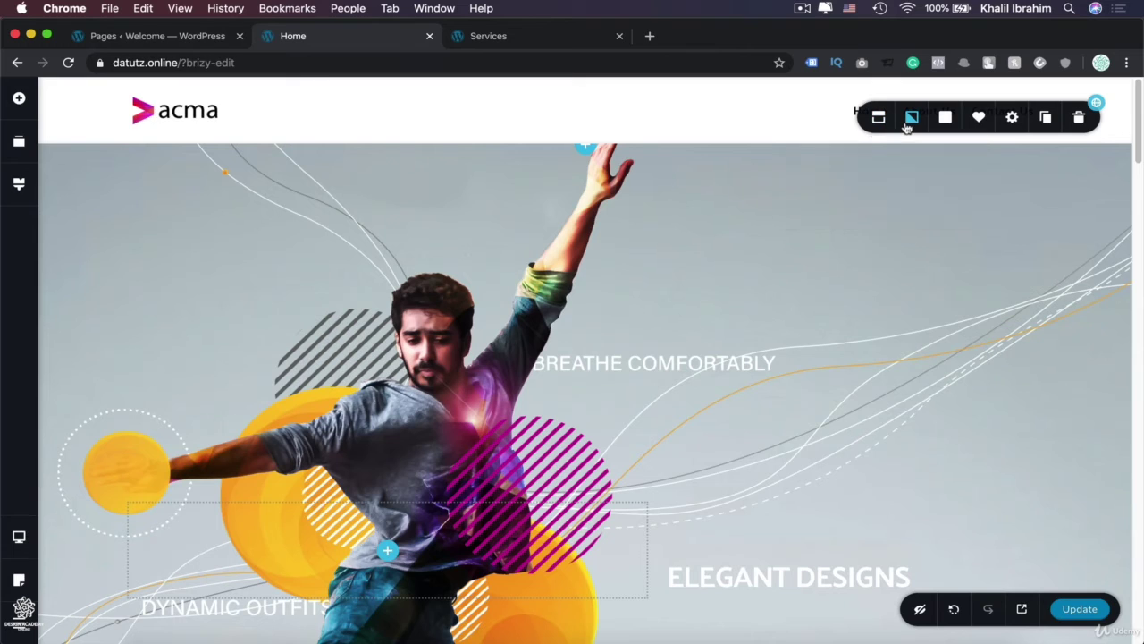
{"action": "left_click", "coordinate": [908, 125]}
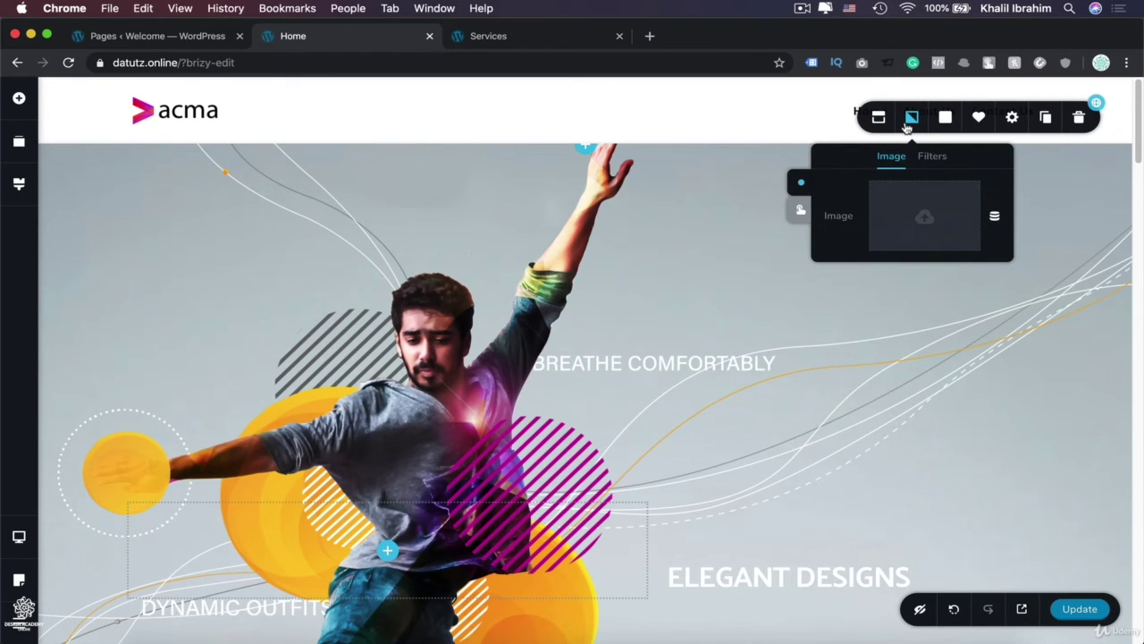
{"action": "left_click", "coordinate": [945, 120]}
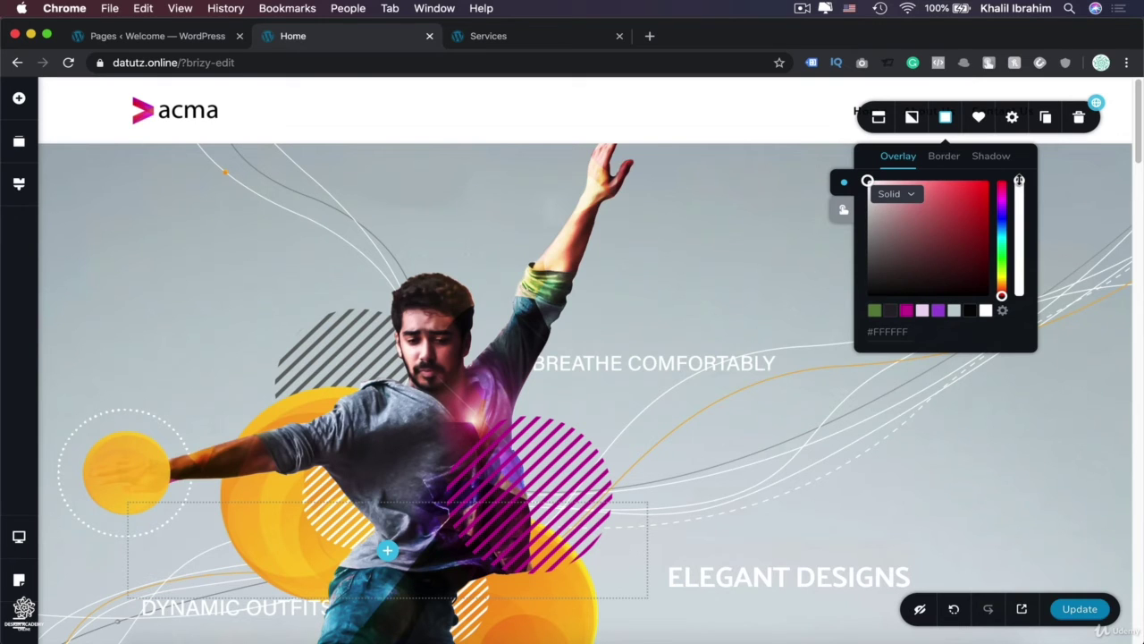
{"action": "left_click_drag", "start_coordinate": [1019, 181], "coordinate": [1008, 347]}
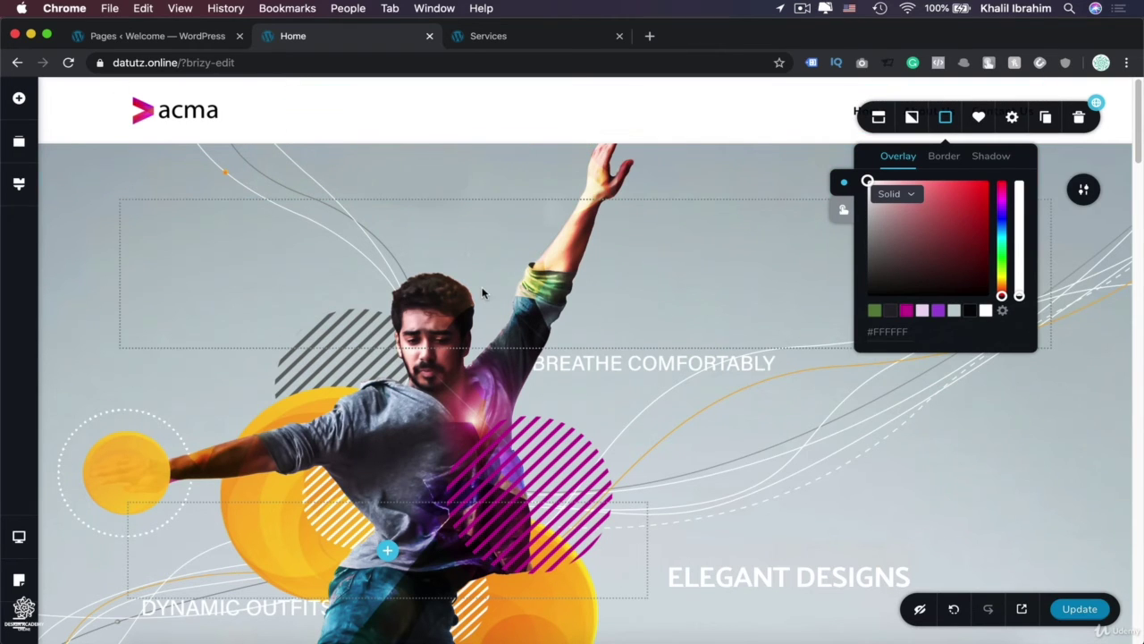
Set the hero block's top margin to -93 px so that it extends behind the header.
{"action": "left_click", "coordinate": [1083, 195]}
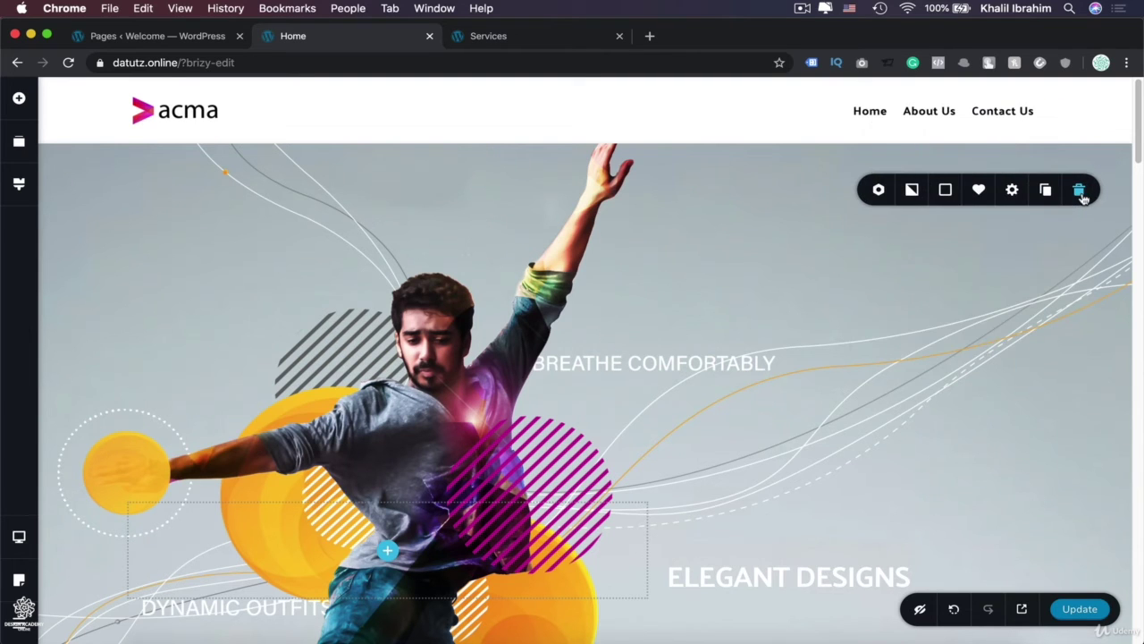
{"action": "left_click", "coordinate": [1012, 191]}
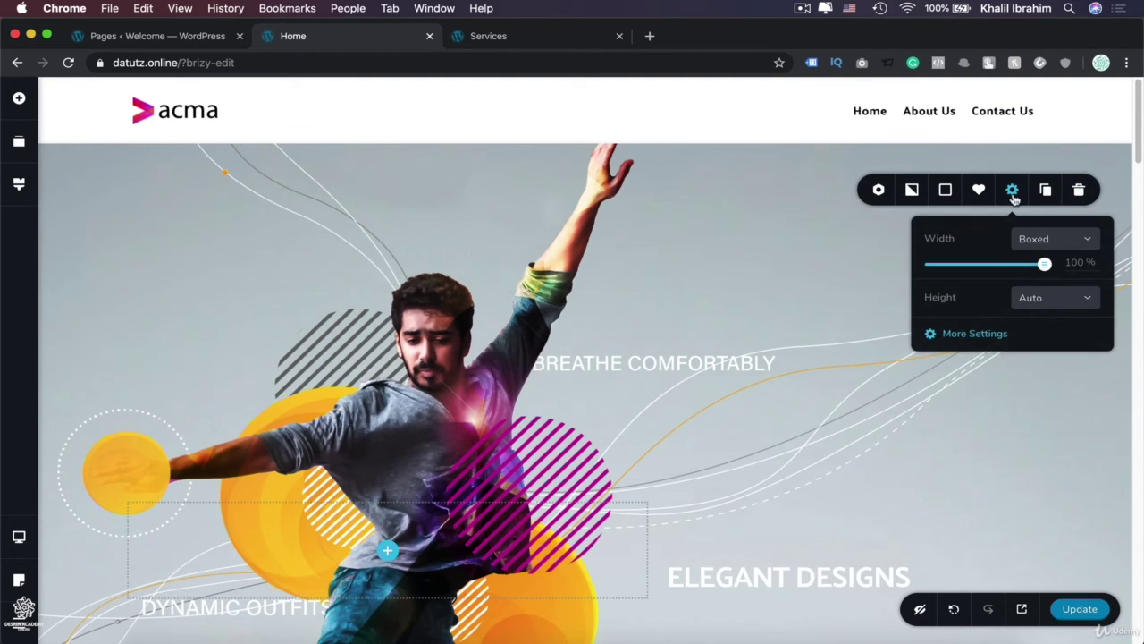
{"action": "left_click", "coordinate": [966, 333]}
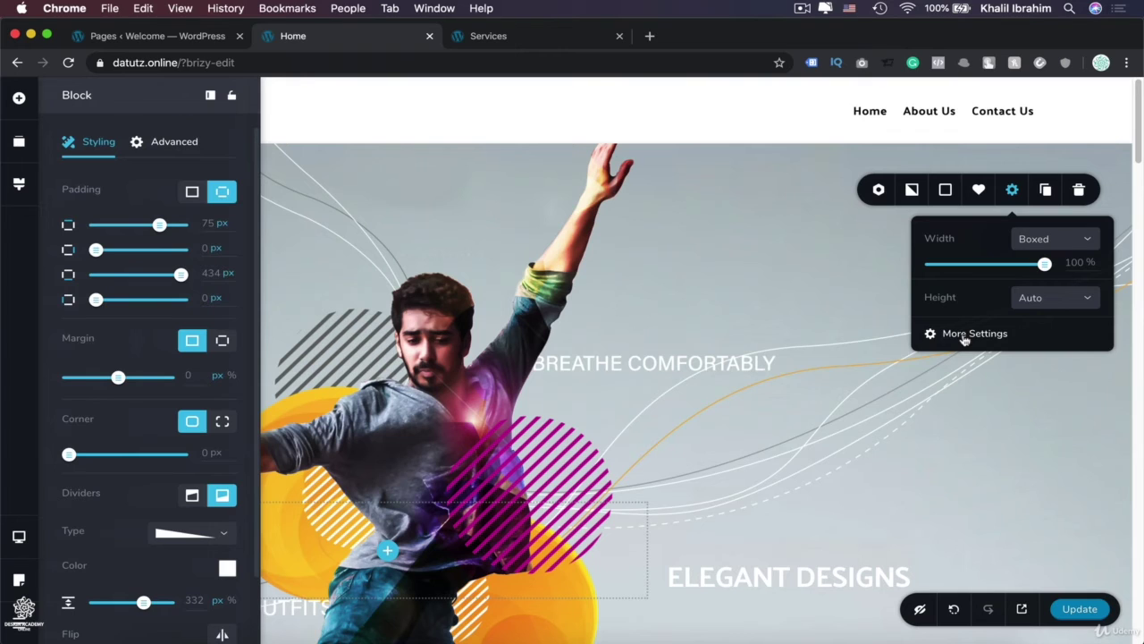
{"action": "left_click", "coordinate": [223, 341]}
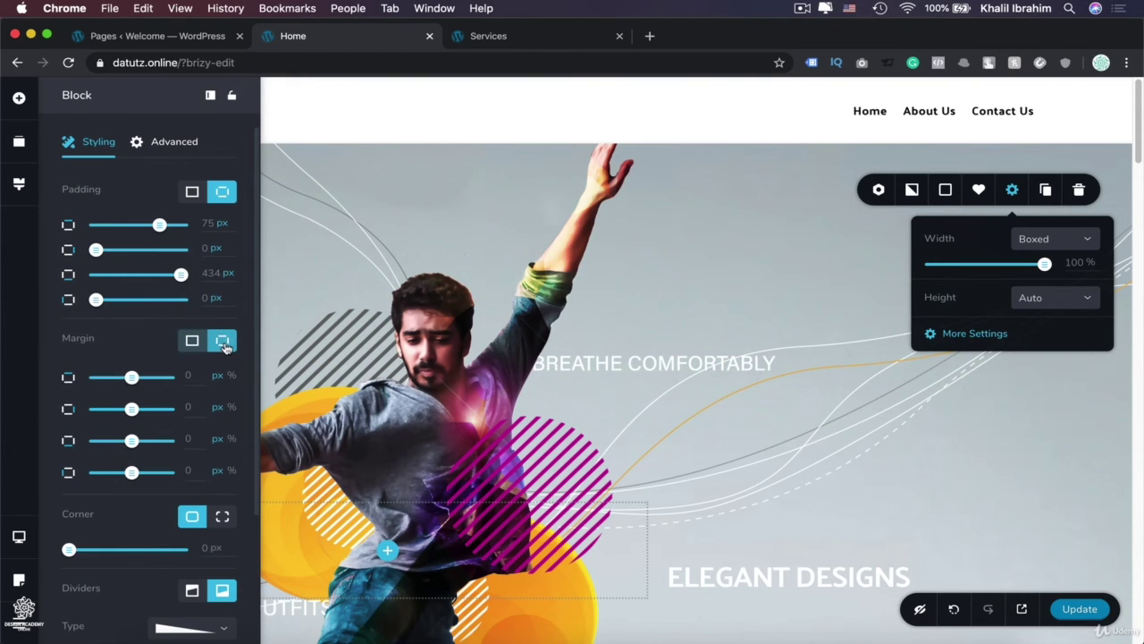
{"action": "left_click", "coordinate": [108, 377]}
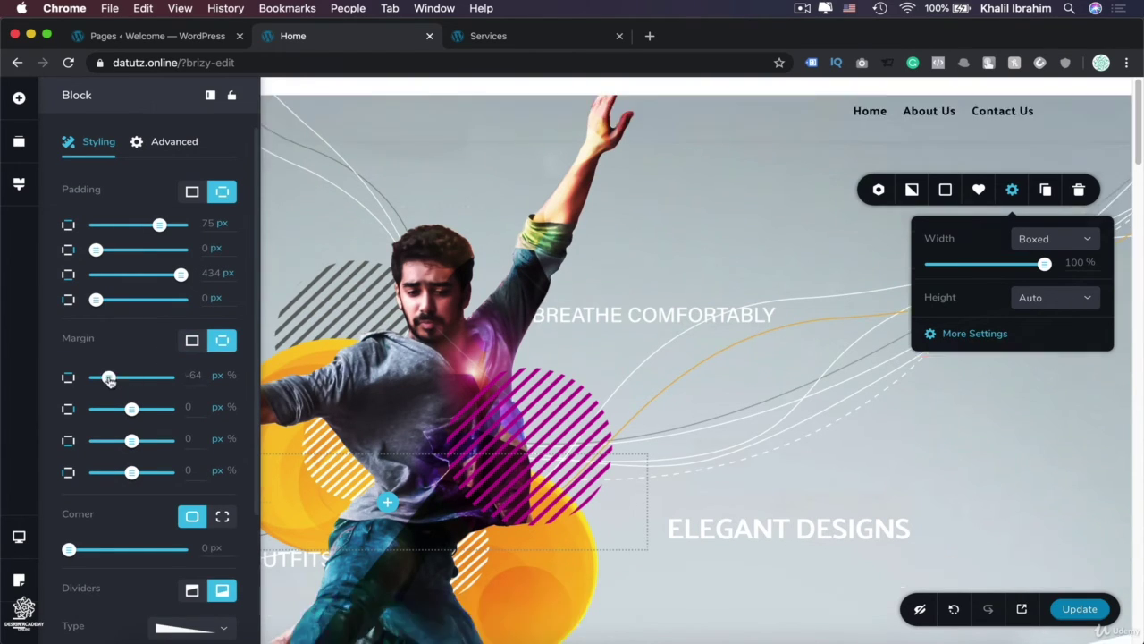
{"action": "left_click_drag", "start_coordinate": [108, 379], "coordinate": [98, 381]}
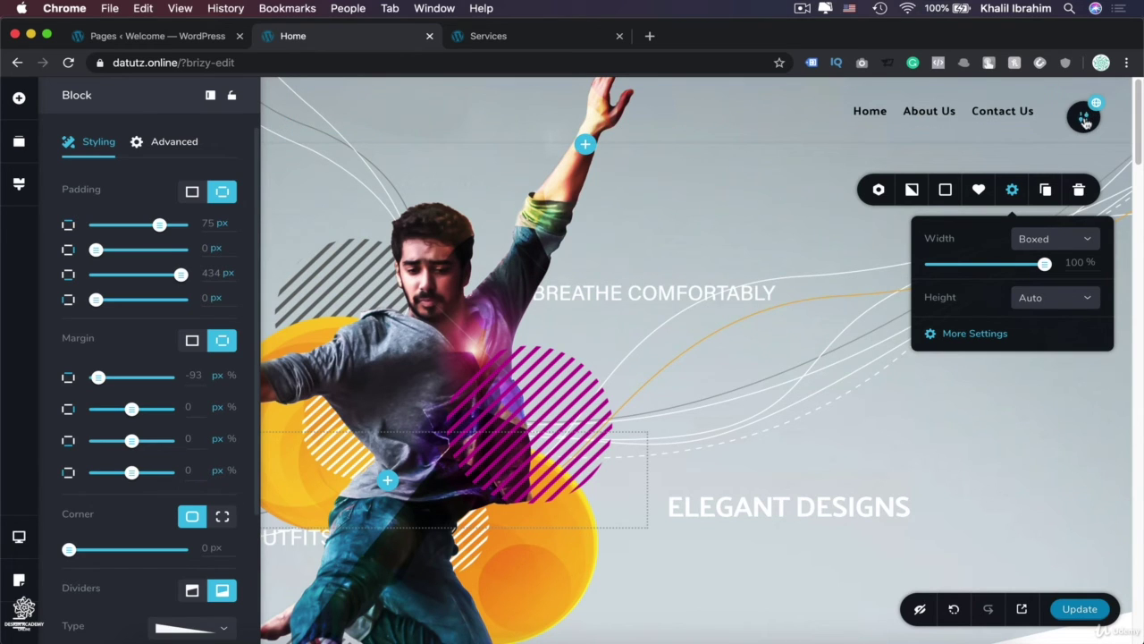
Reduce the opacity of the header block's shadow to fully transparent.
{"action": "left_click", "coordinate": [1085, 119]}
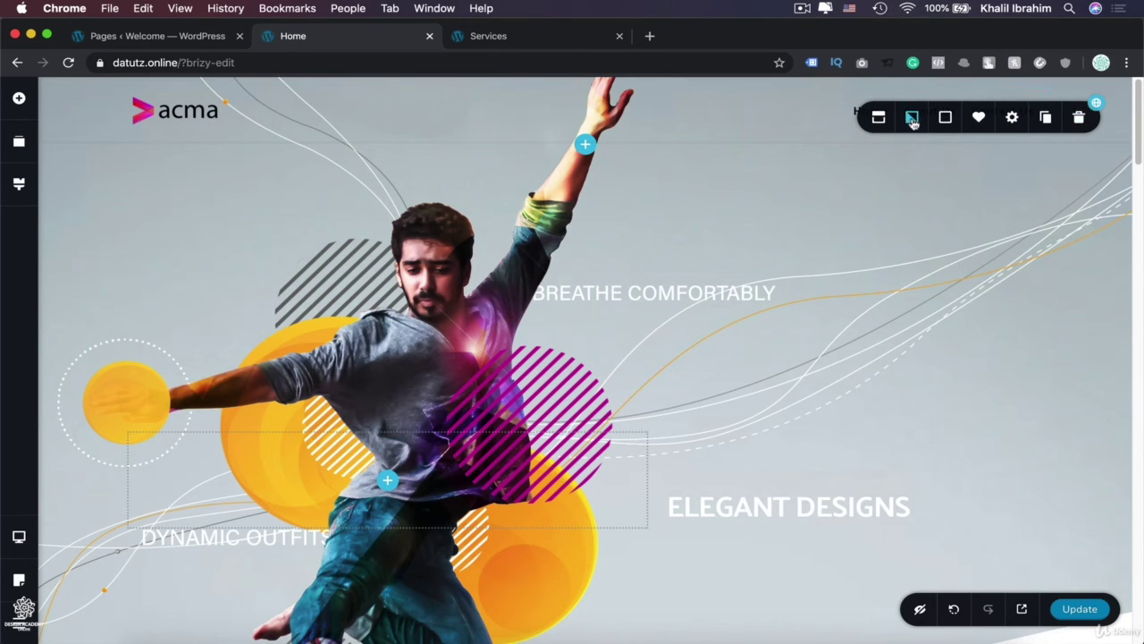
{"action": "left_click", "coordinate": [944, 120]}
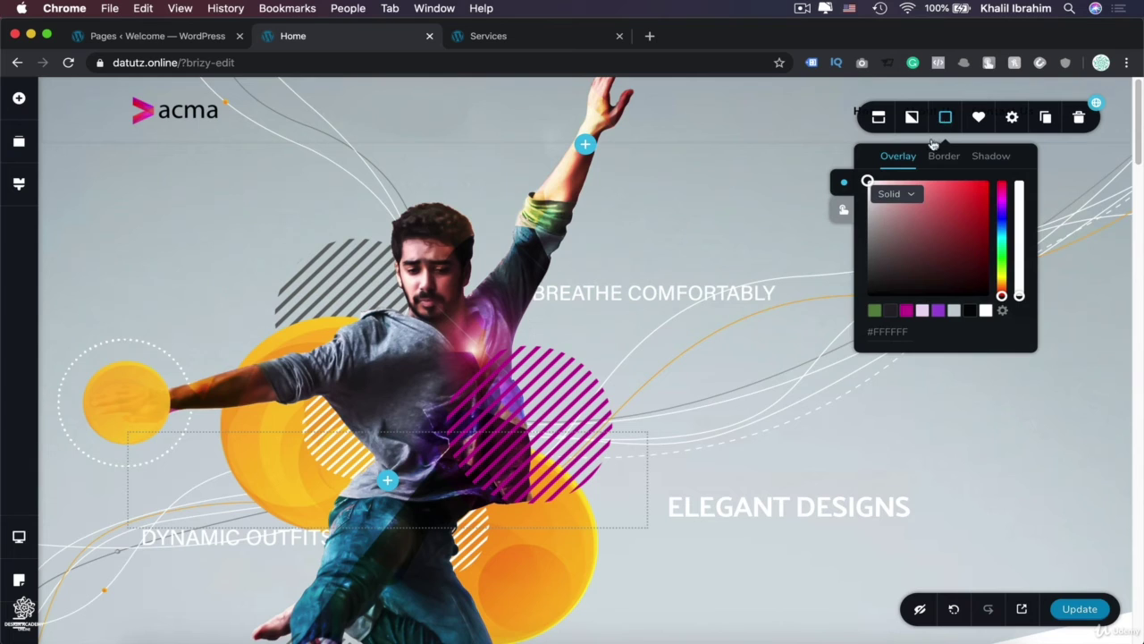
{"action": "left_click", "coordinate": [990, 157]}
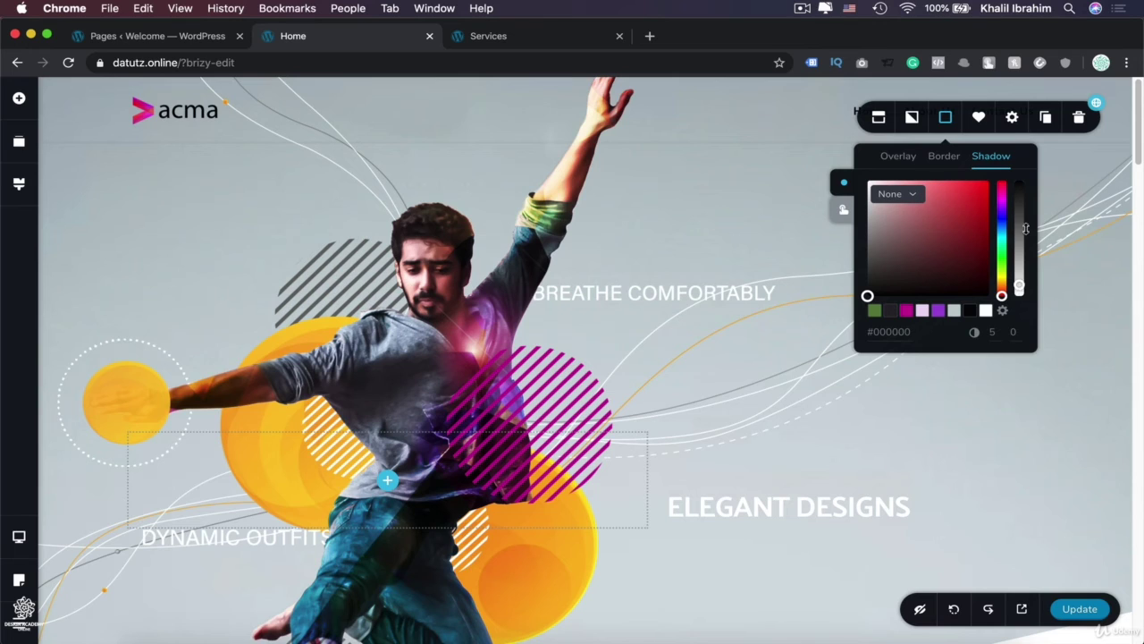
{"action": "left_click_drag", "start_coordinate": [1019, 285], "coordinate": [1019, 296]}
{"action": "left_click", "coordinate": [825, 115]}
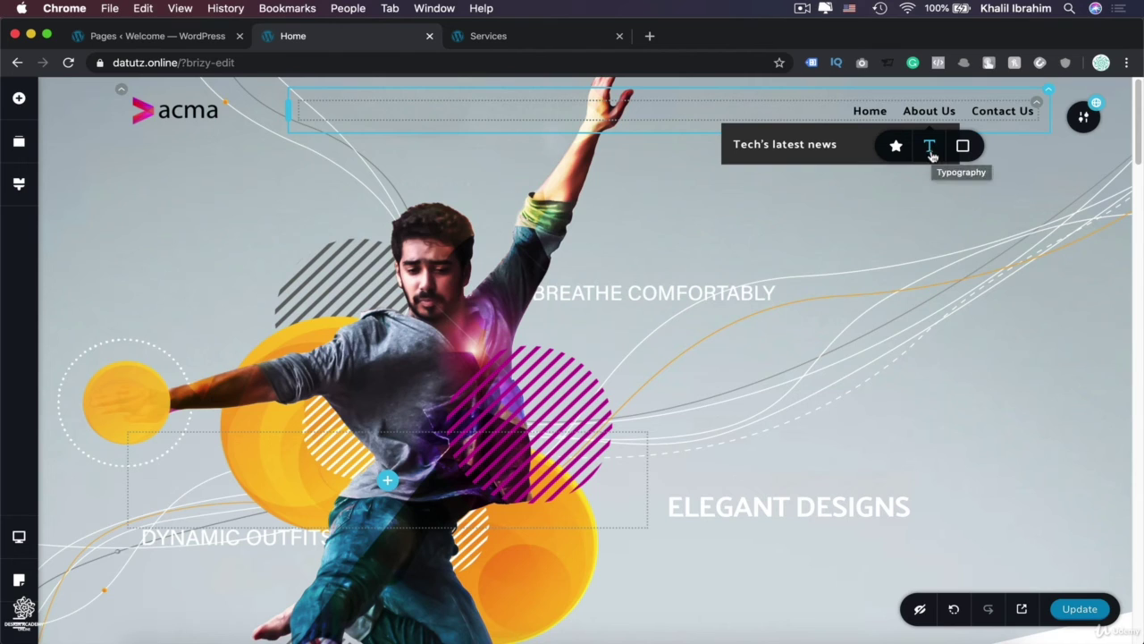
Check the menu's typography and icon options, and try a glyph-style phone handset icon on the Contact Us item.
{"action": "left_click", "coordinate": [930, 148]}
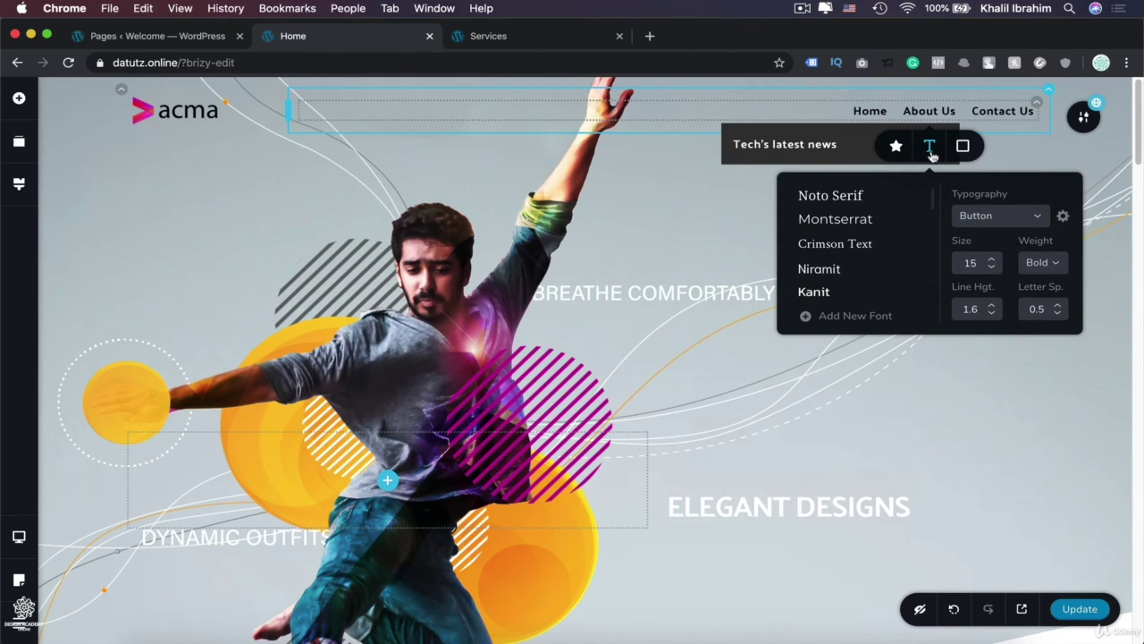
{"action": "left_click", "coordinate": [896, 147]}
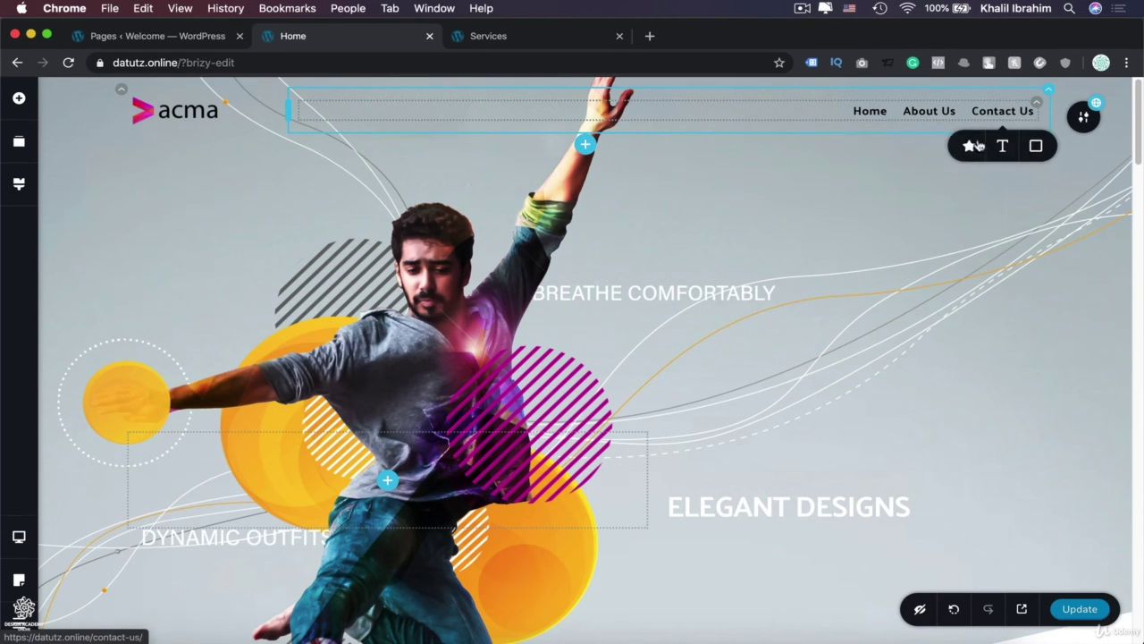
{"action": "left_click", "coordinate": [969, 148]}
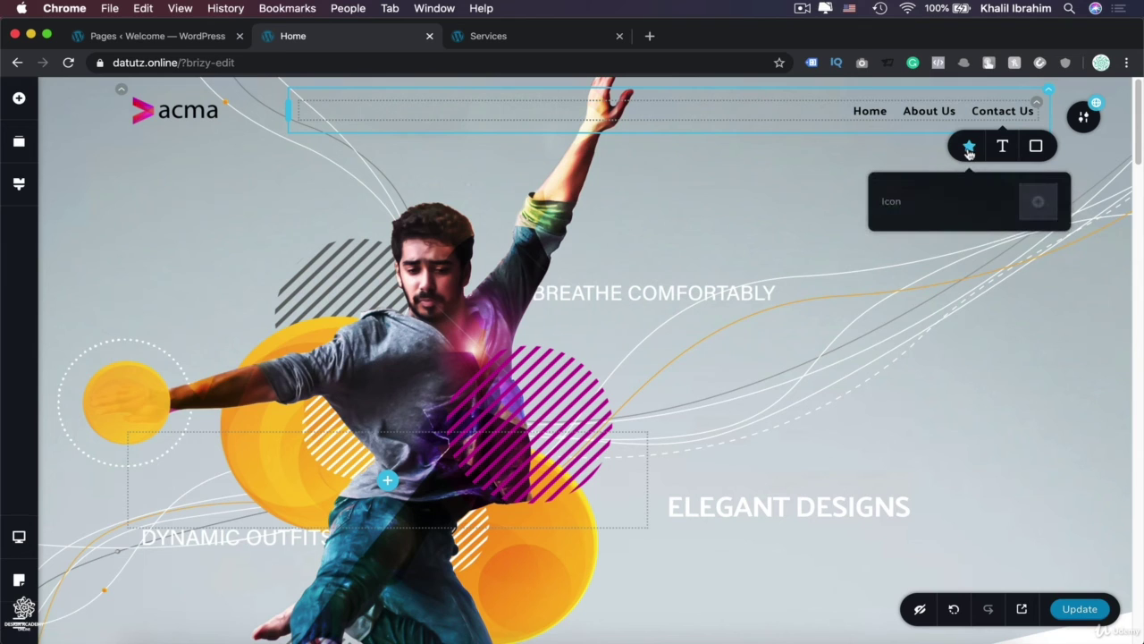
{"action": "left_click", "coordinate": [1038, 200]}
{"action": "type", "text": "phone"}
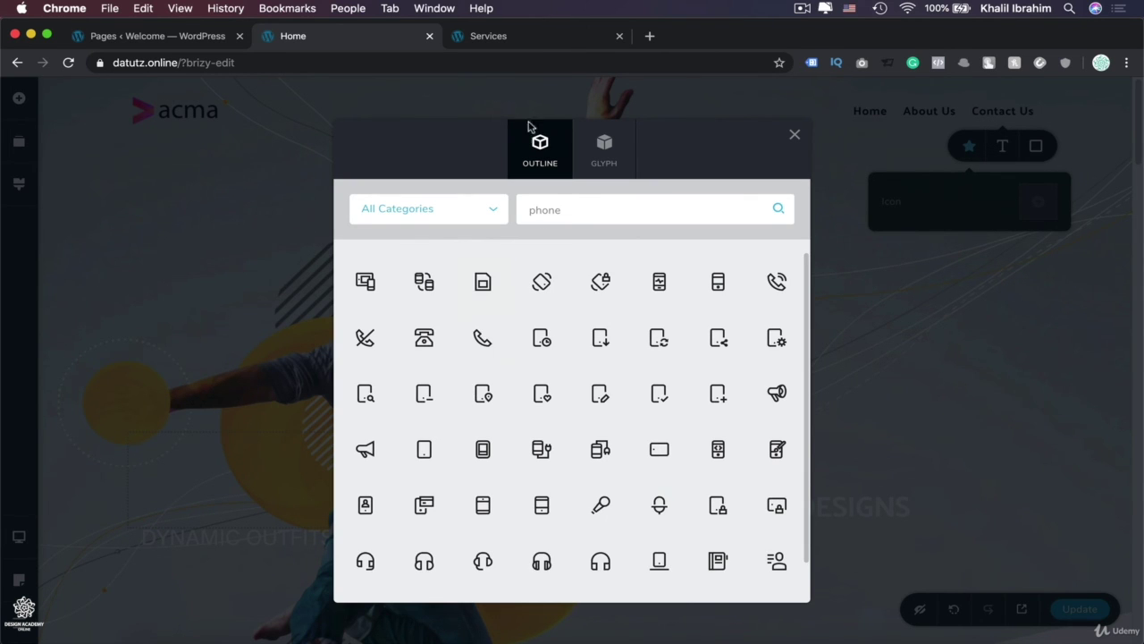
{"action": "left_click", "coordinate": [604, 146]}
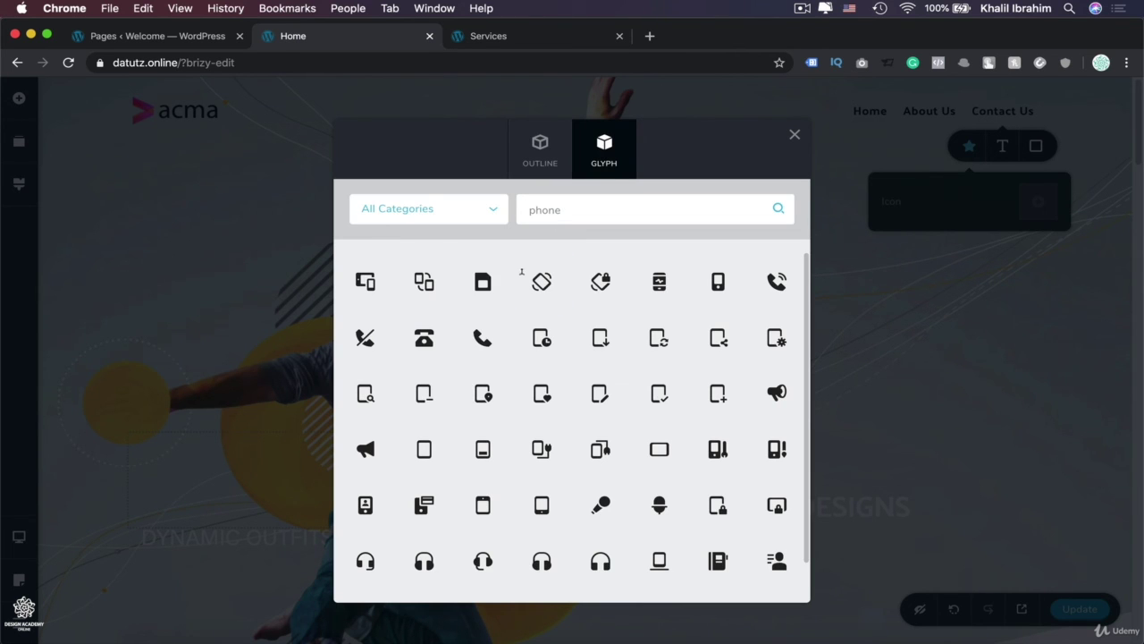
{"action": "left_click", "coordinate": [484, 337]}
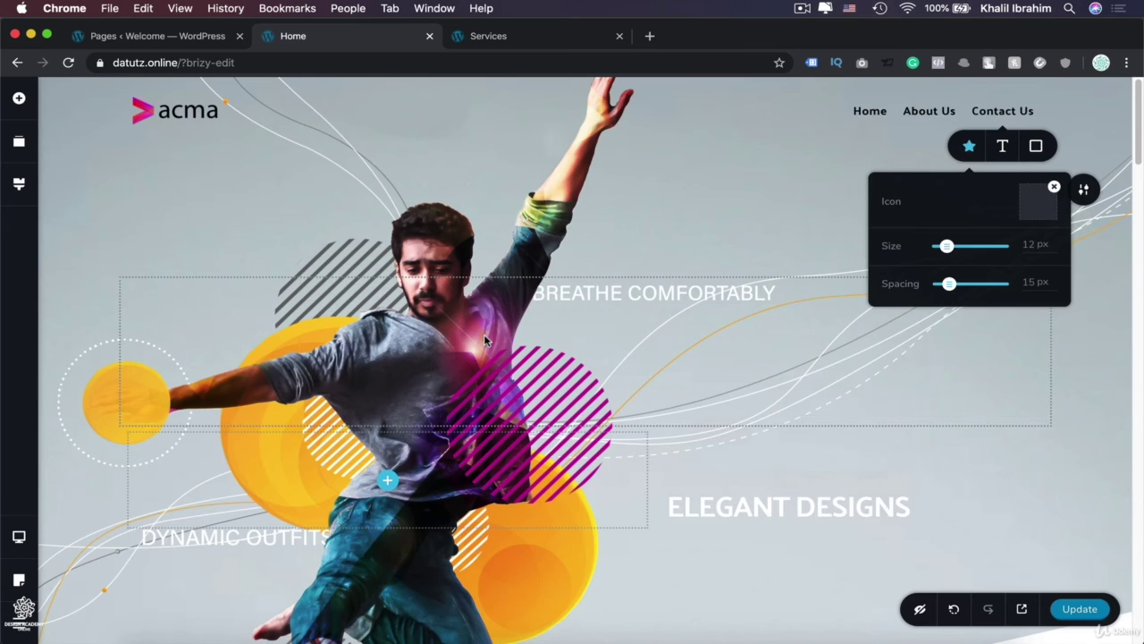
{"action": "left_click", "coordinate": [1054, 186]}
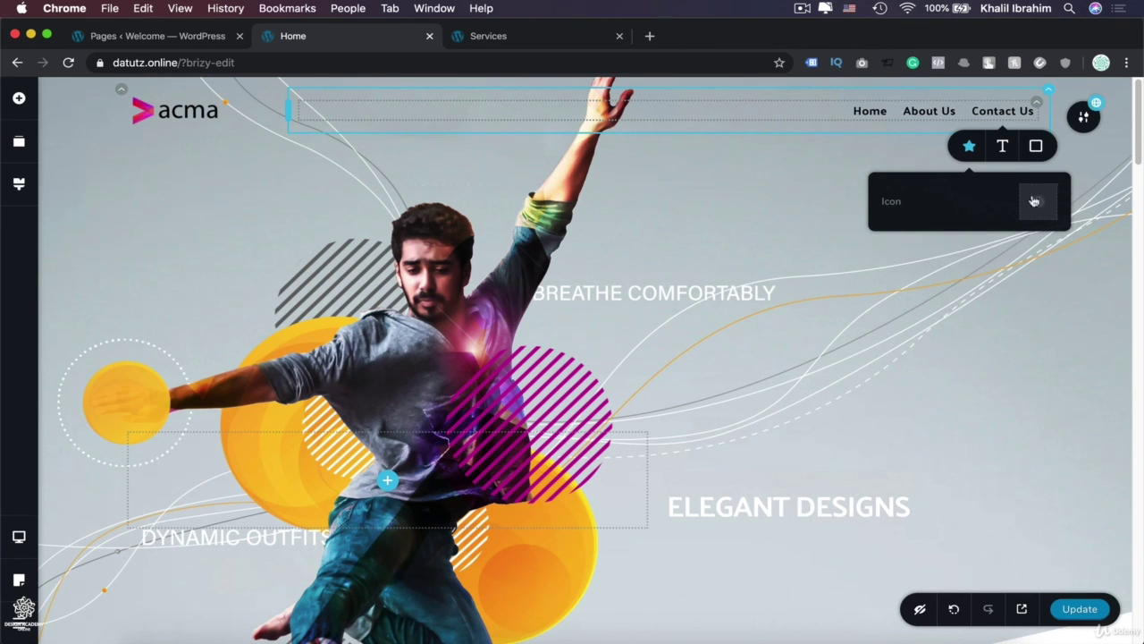
Set the header menu items' text colour to white (#FFFFFF) and preview the page in a new tab.
{"action": "left_click", "coordinate": [1037, 146]}
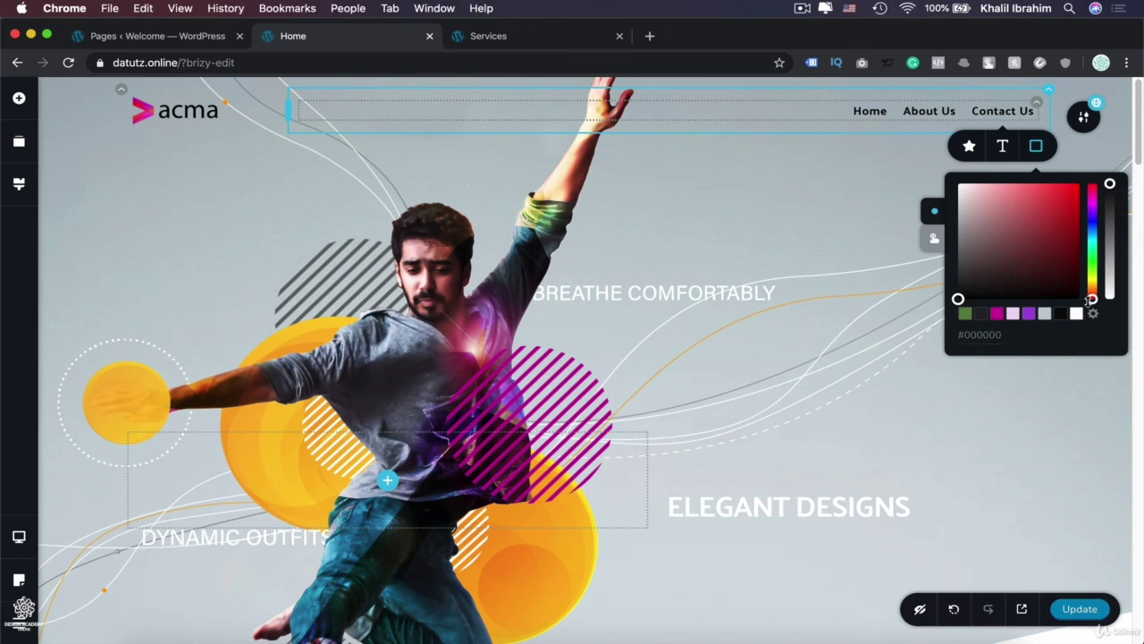
{"action": "left_click", "coordinate": [1077, 314]}
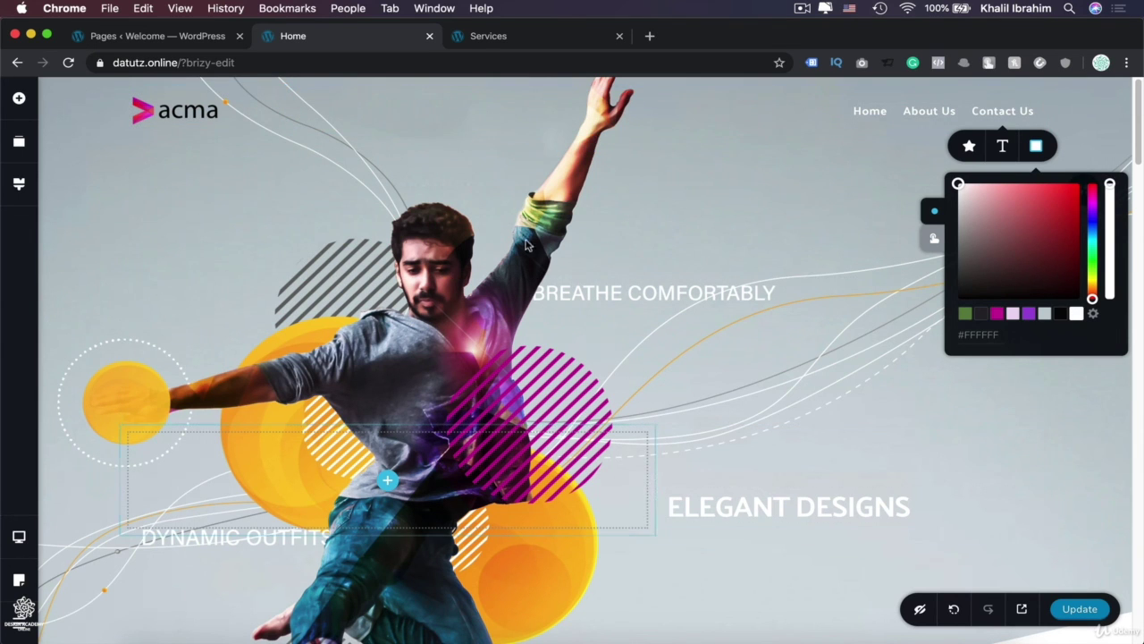
{"action": "left_click", "coordinate": [850, 141]}
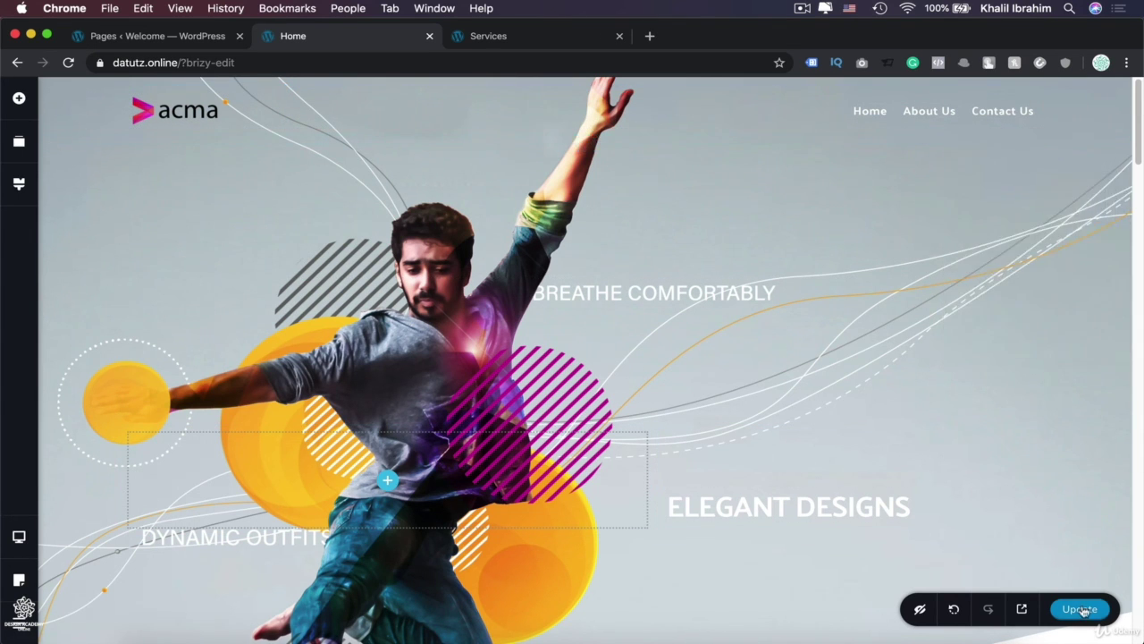
{"action": "left_click", "coordinate": [1022, 609]}
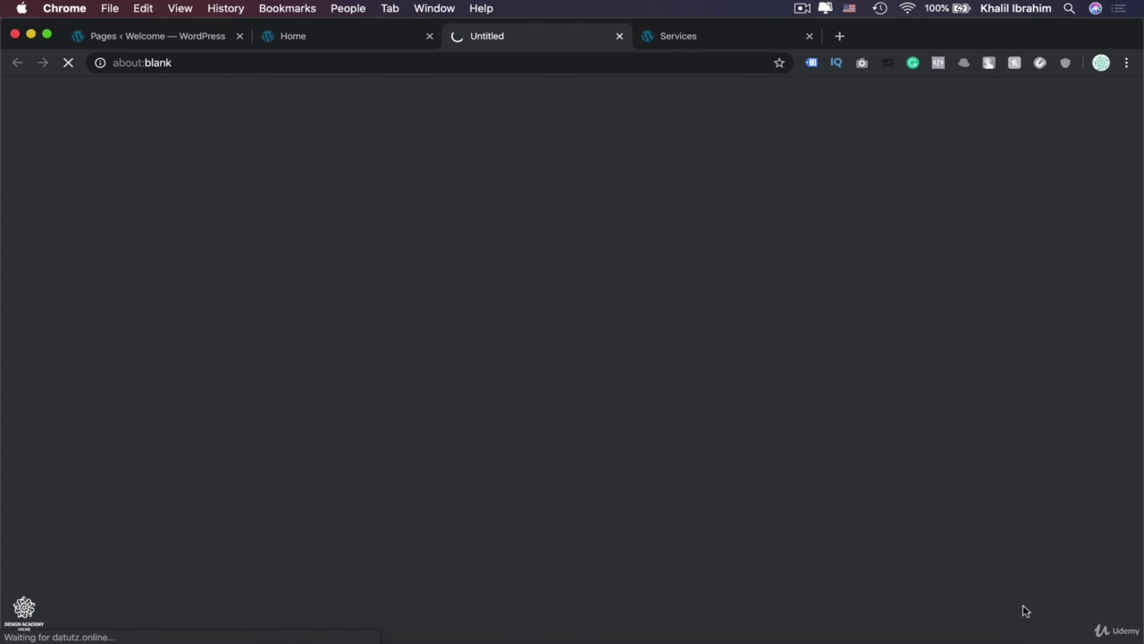